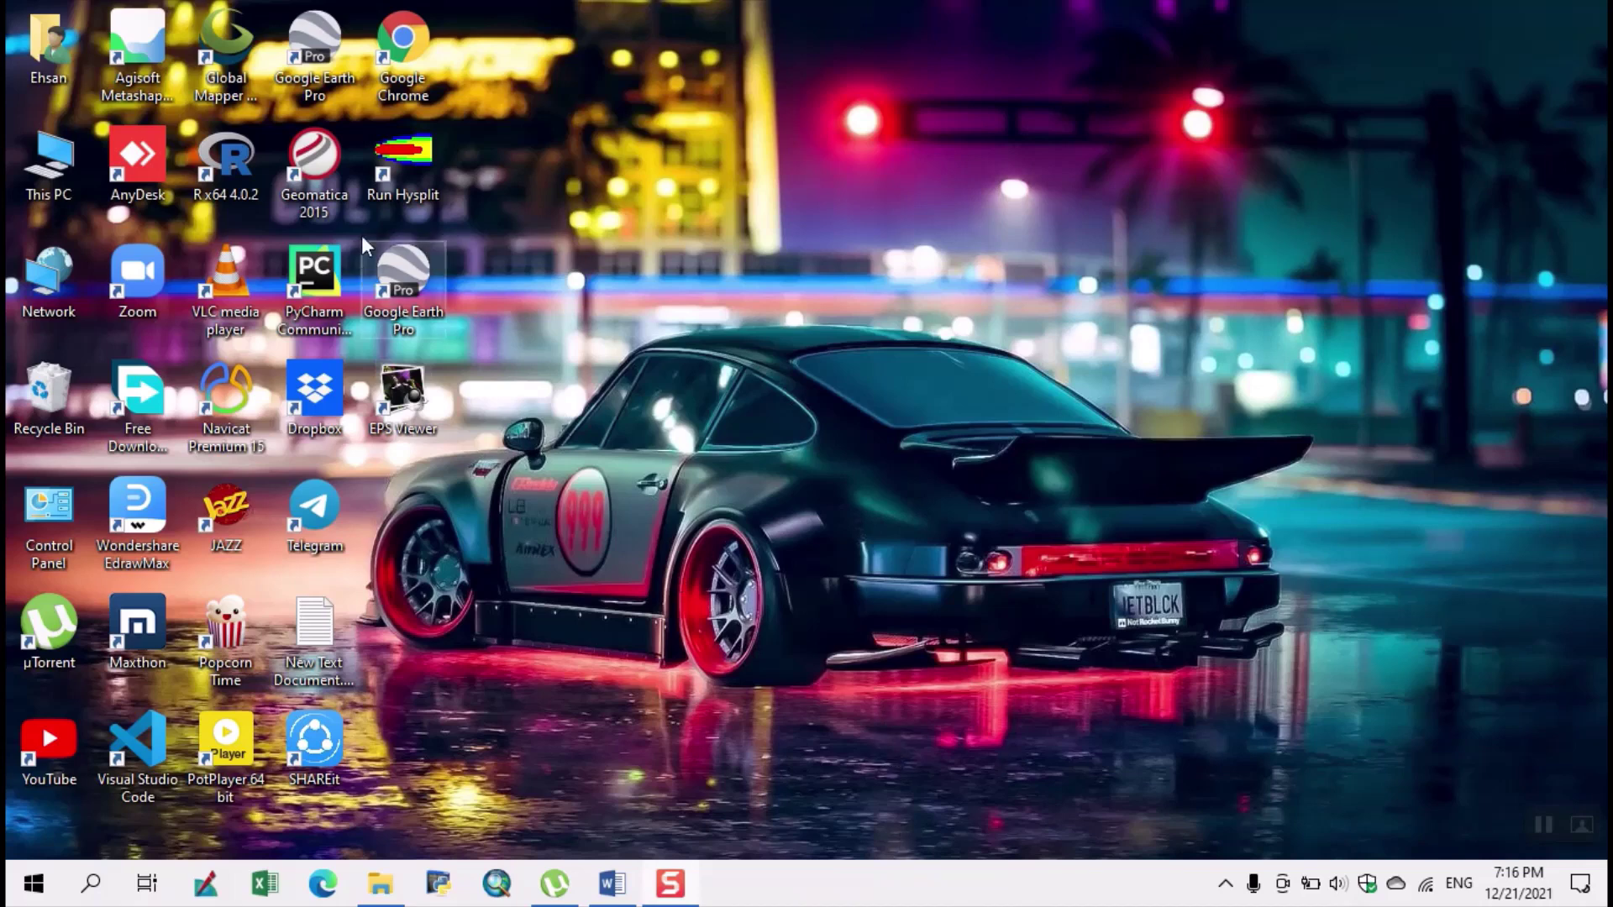
Launch Chrome and run a Google search for 'hysplit model'.
{"action": "double_click", "coordinate": [391, 59]}
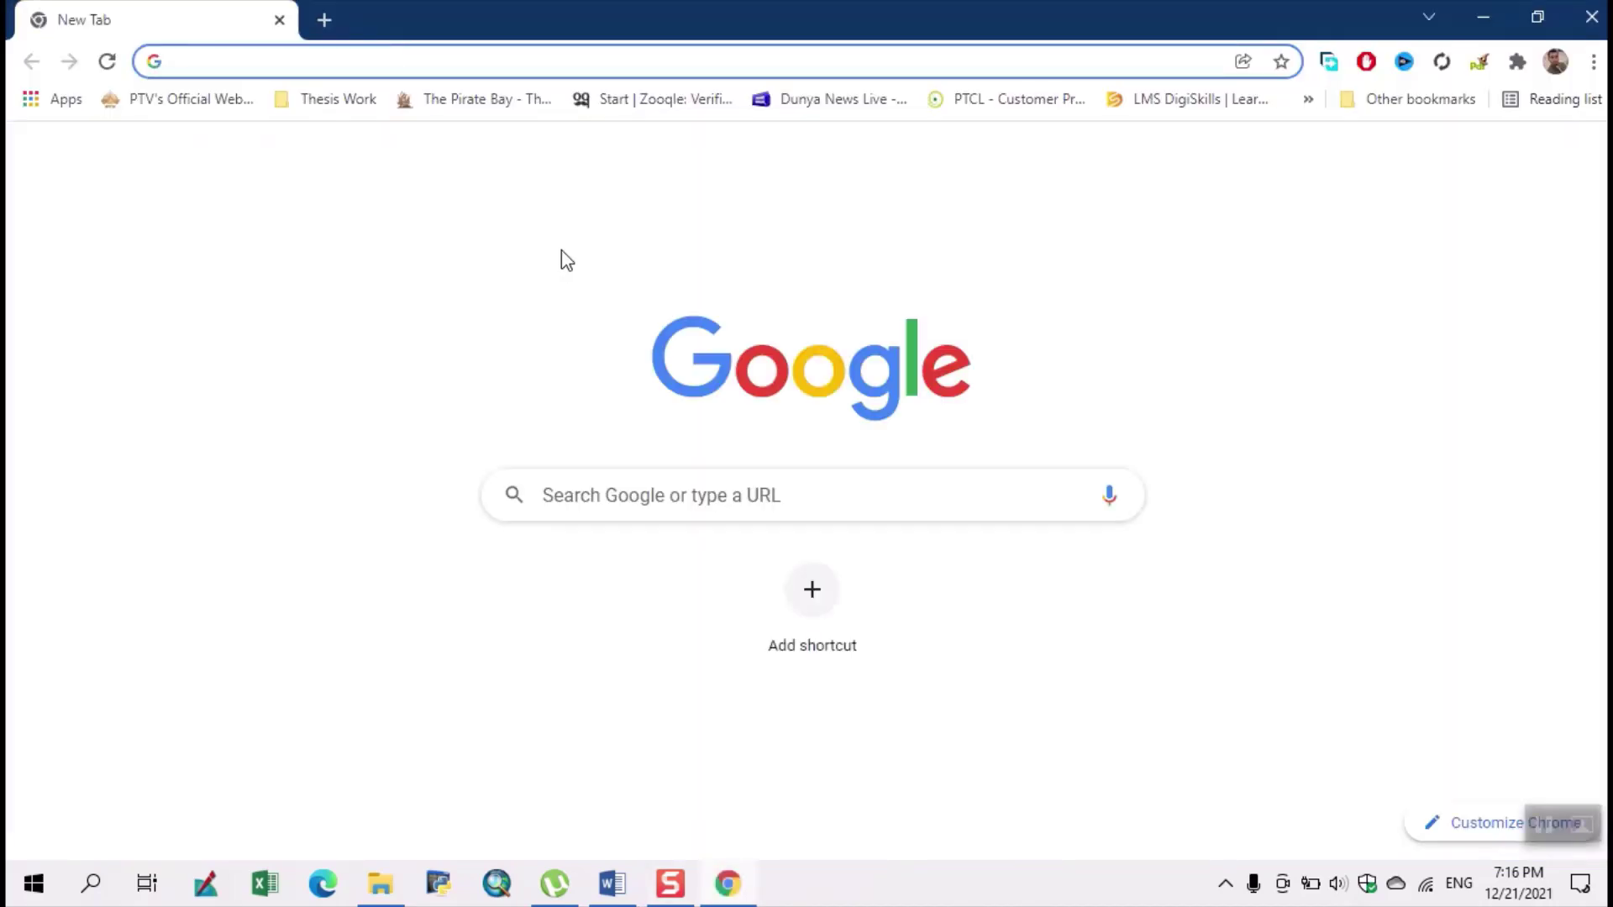
{"action": "type", "text": "HYSPL"}
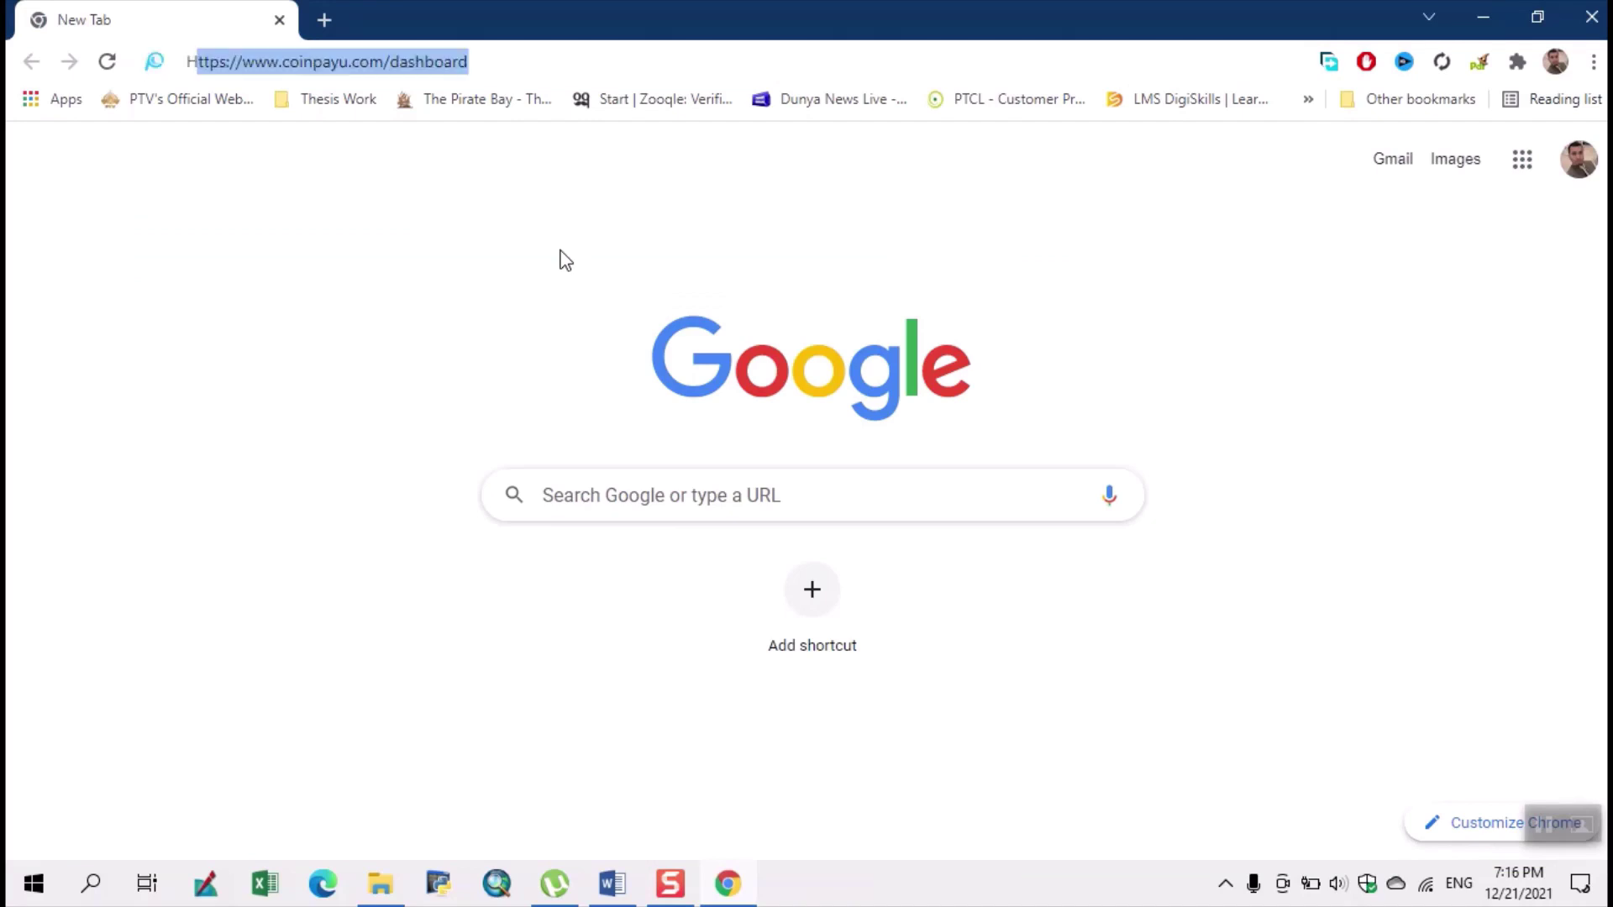
{"action": "type", "text": "IT"}
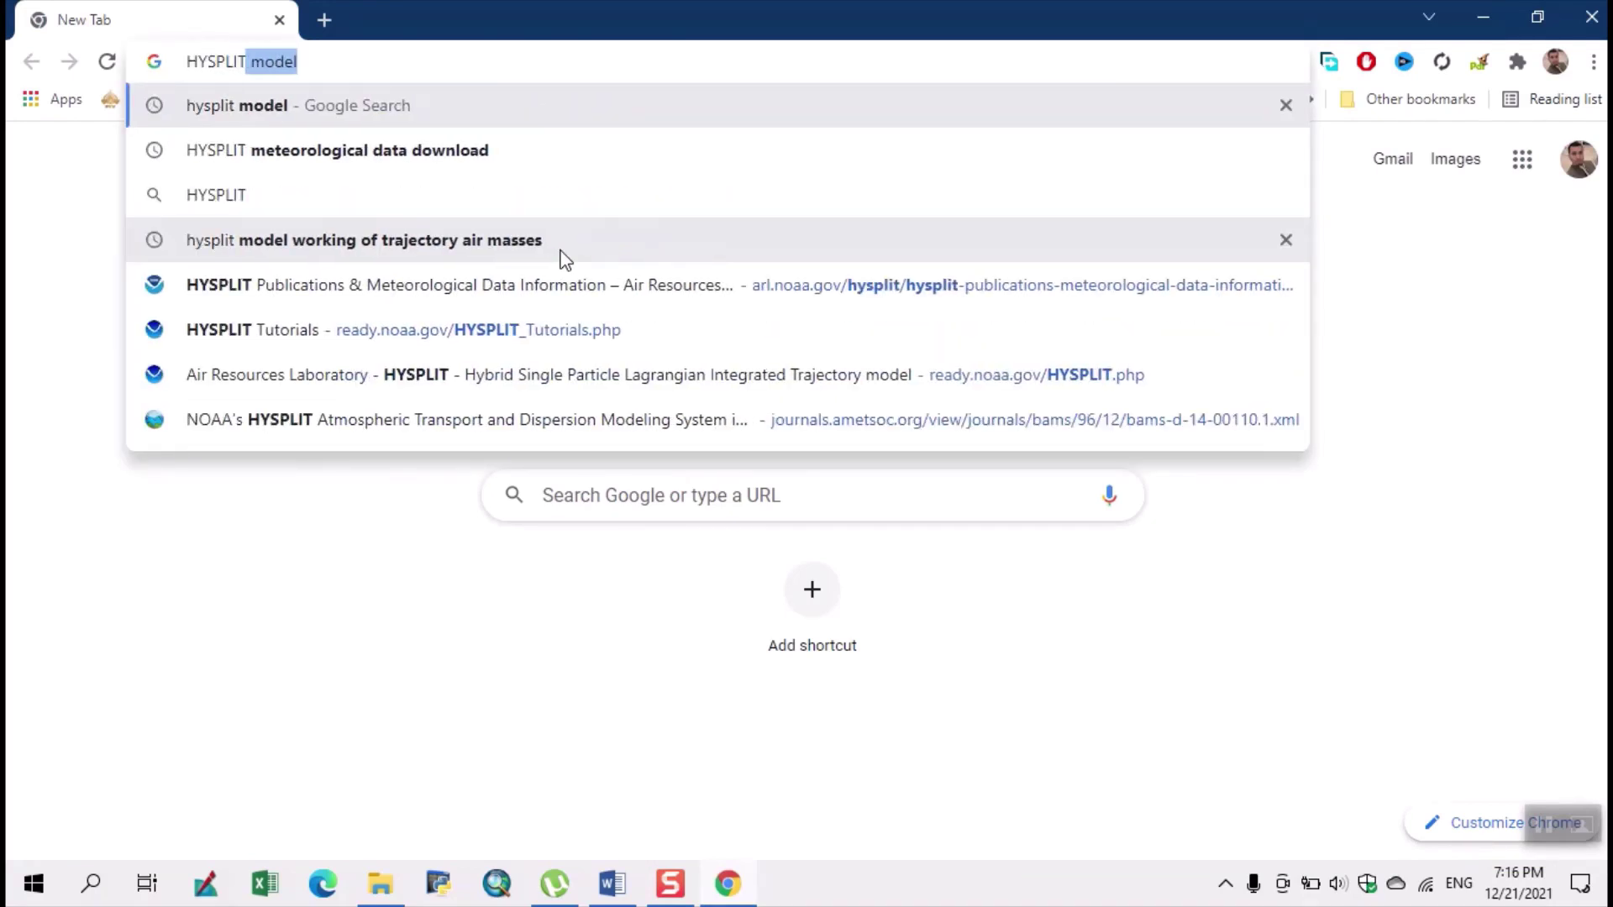
{"action": "key", "text": "Return"}
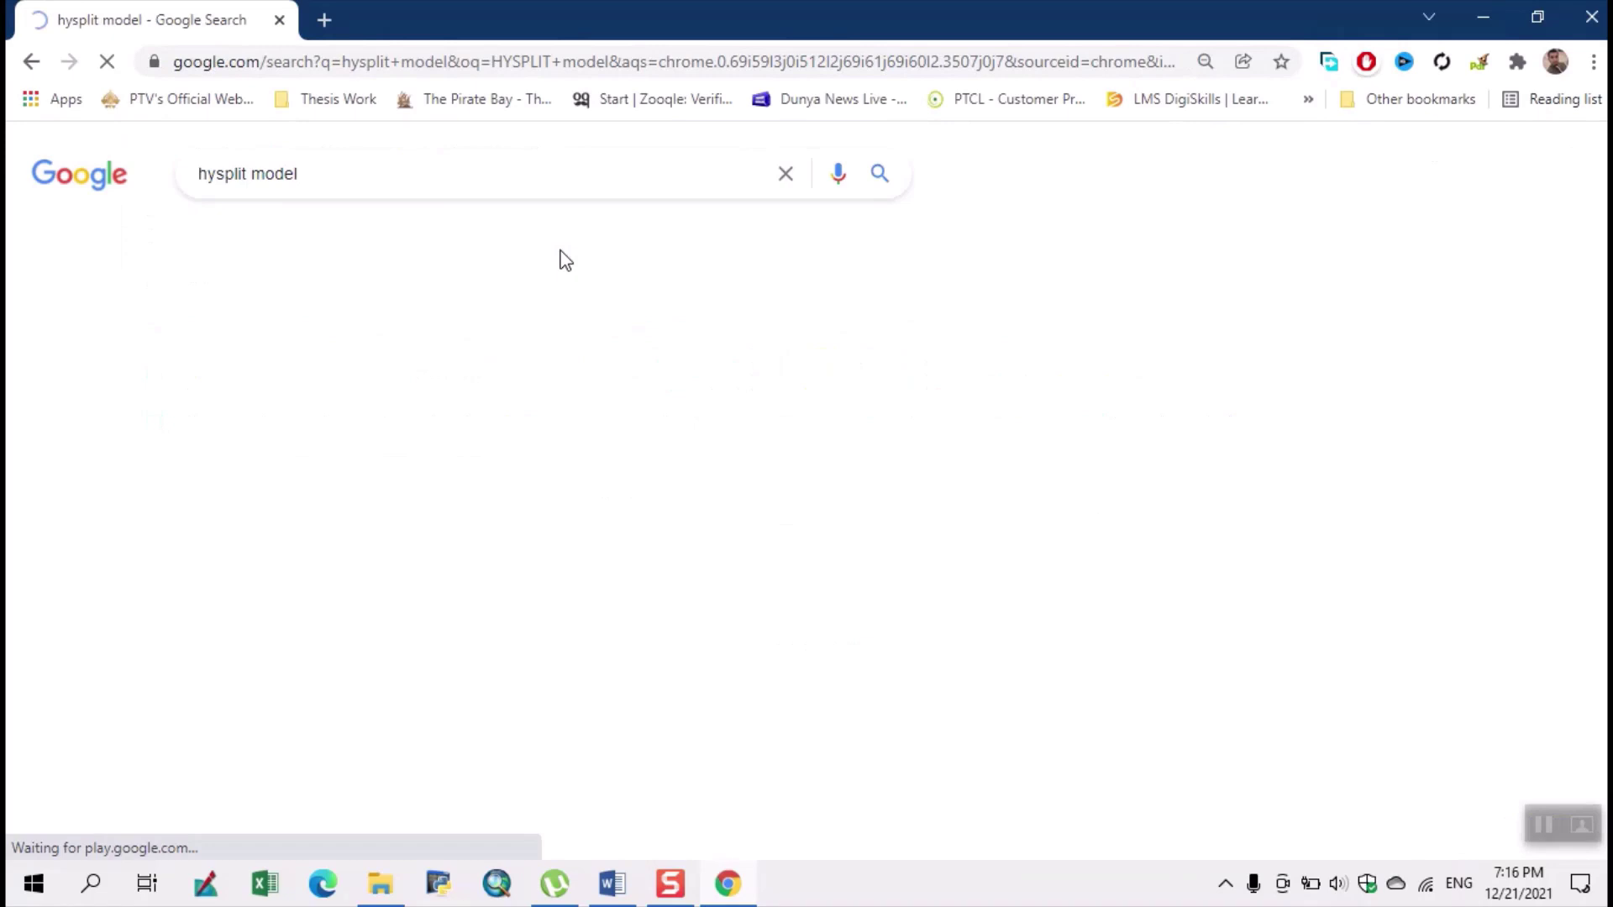
Open the Air Resources Laboratory HYSPLIT page and its public unregistered Windows version download.
{"action": "left_click", "coordinate": [414, 366]}
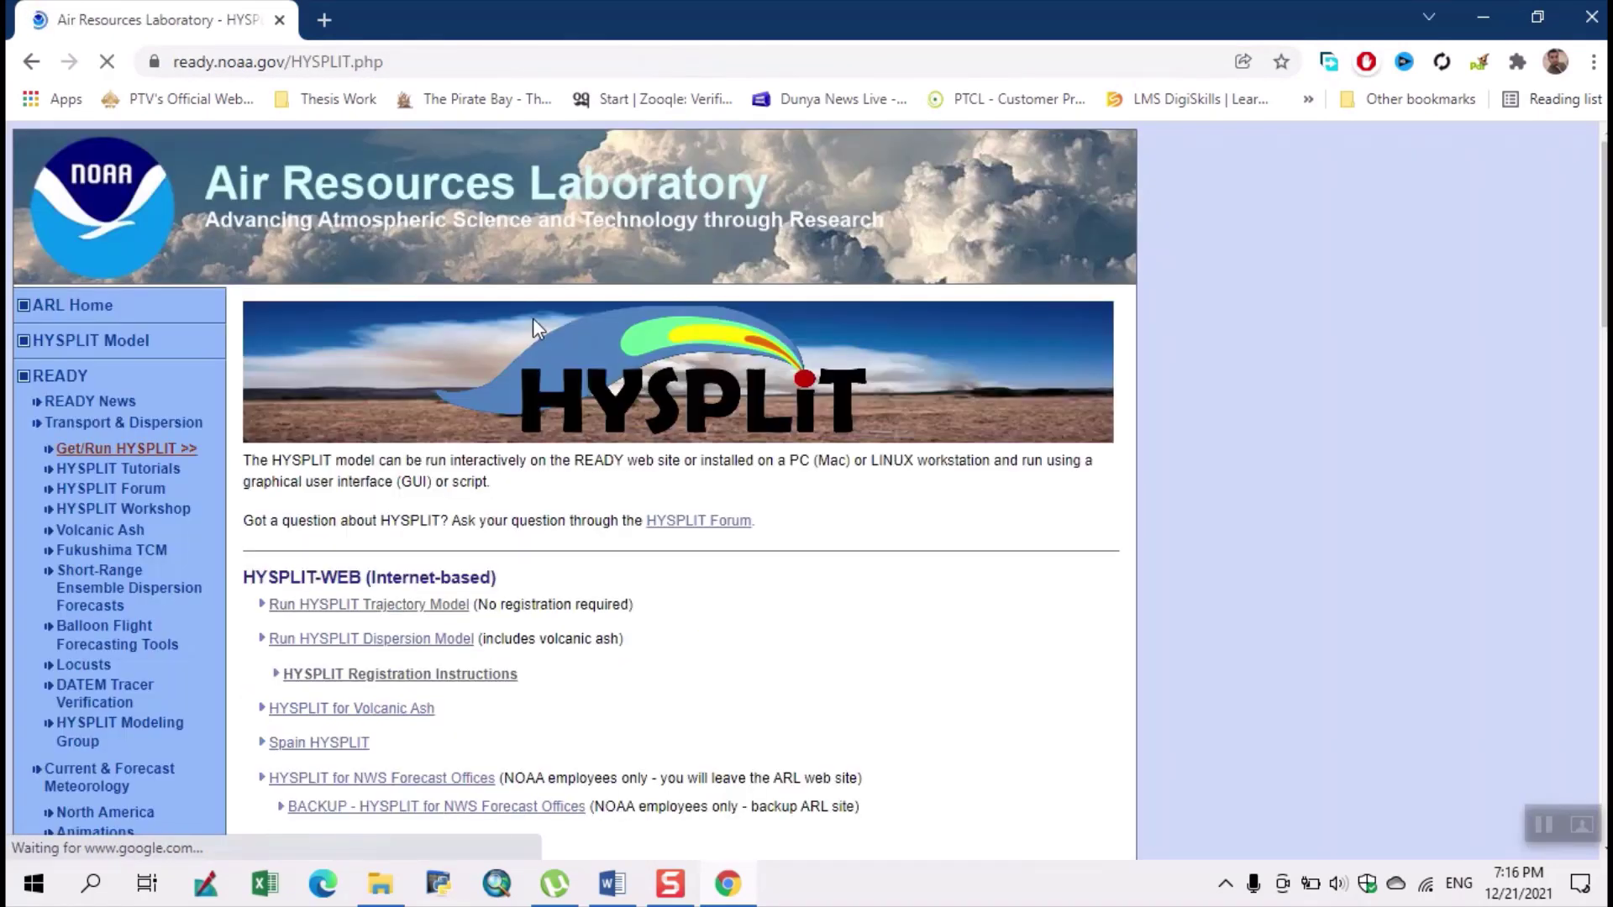
{"action": "scroll", "coordinate": [617, 516], "scroll_direction": "down", "scroll_amount": 2}
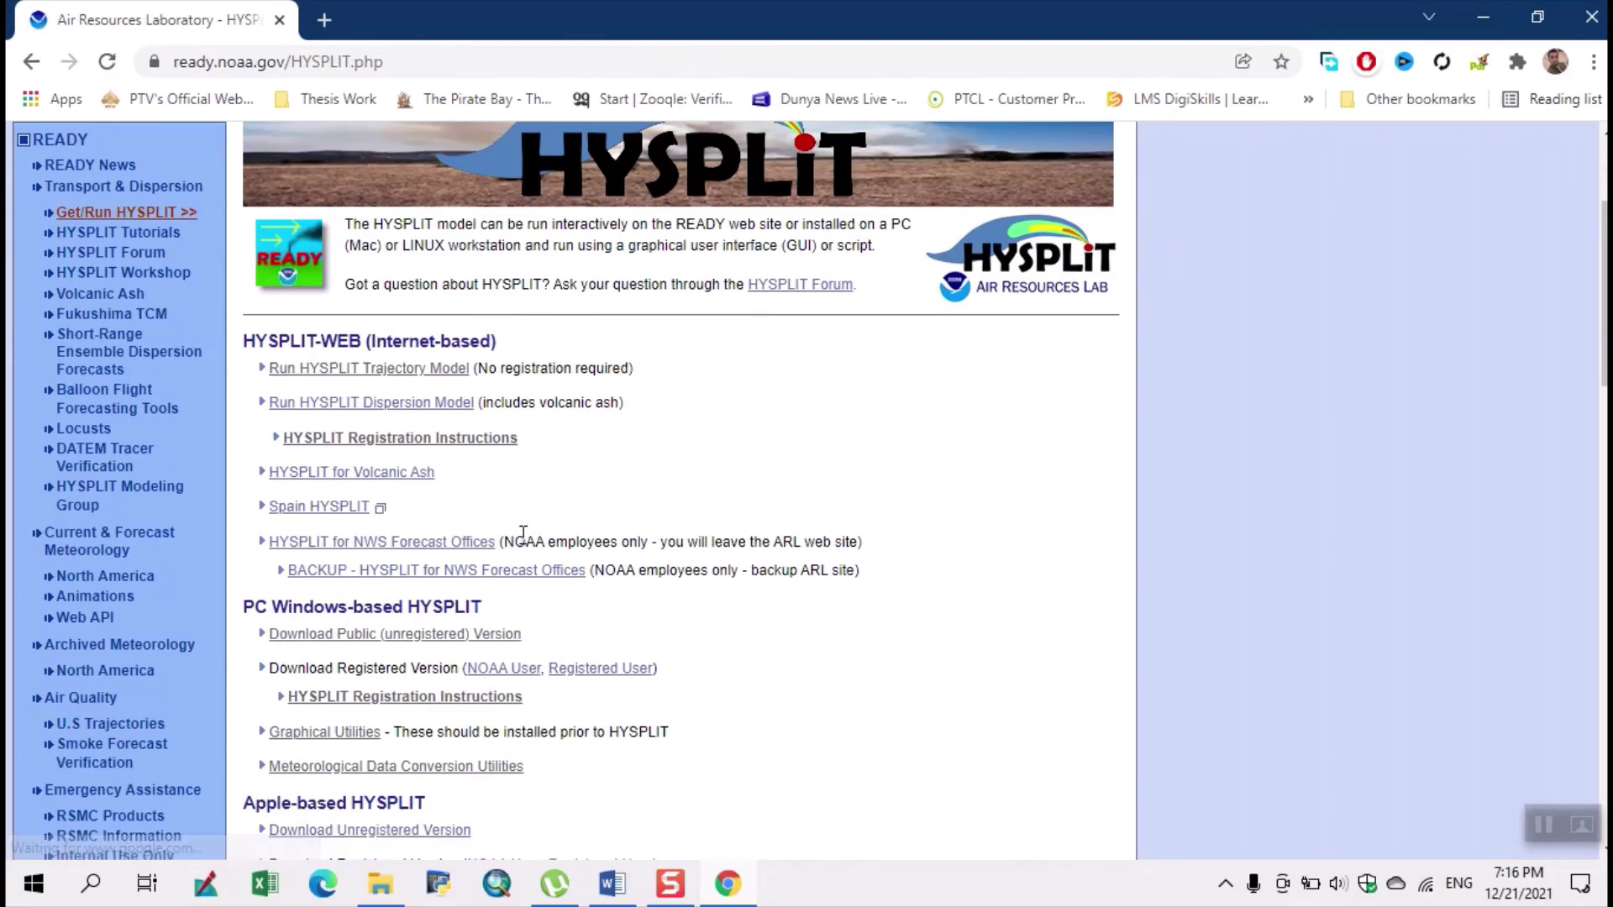
{"action": "scroll", "coordinate": [483, 529], "scroll_direction": "down", "scroll_amount": 1}
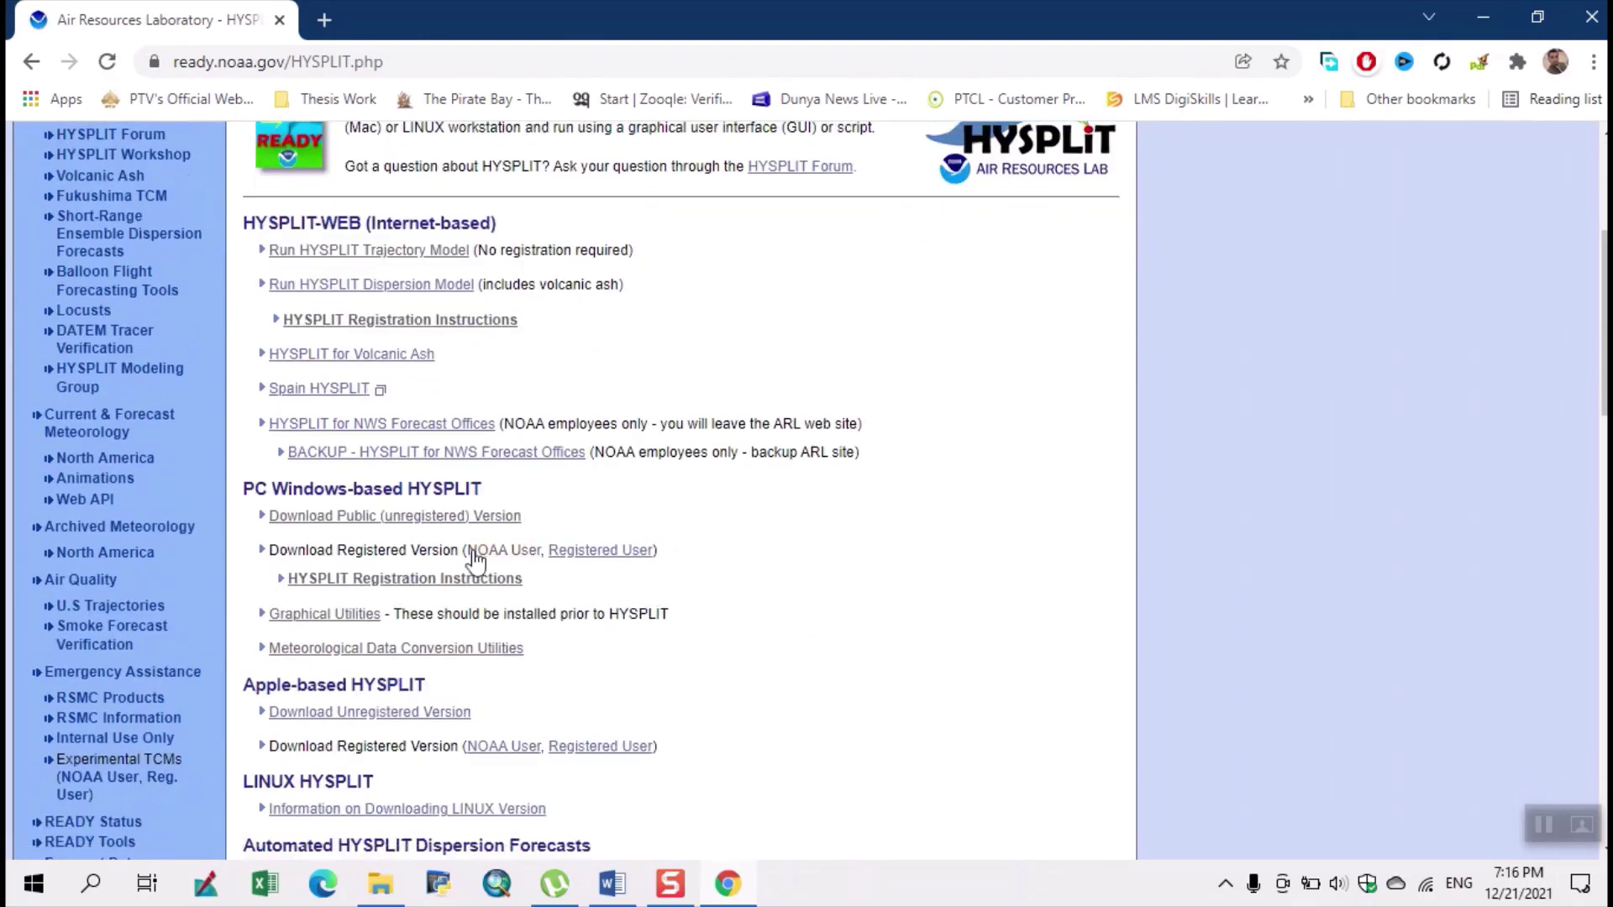
{"action": "left_click", "coordinate": [405, 524]}
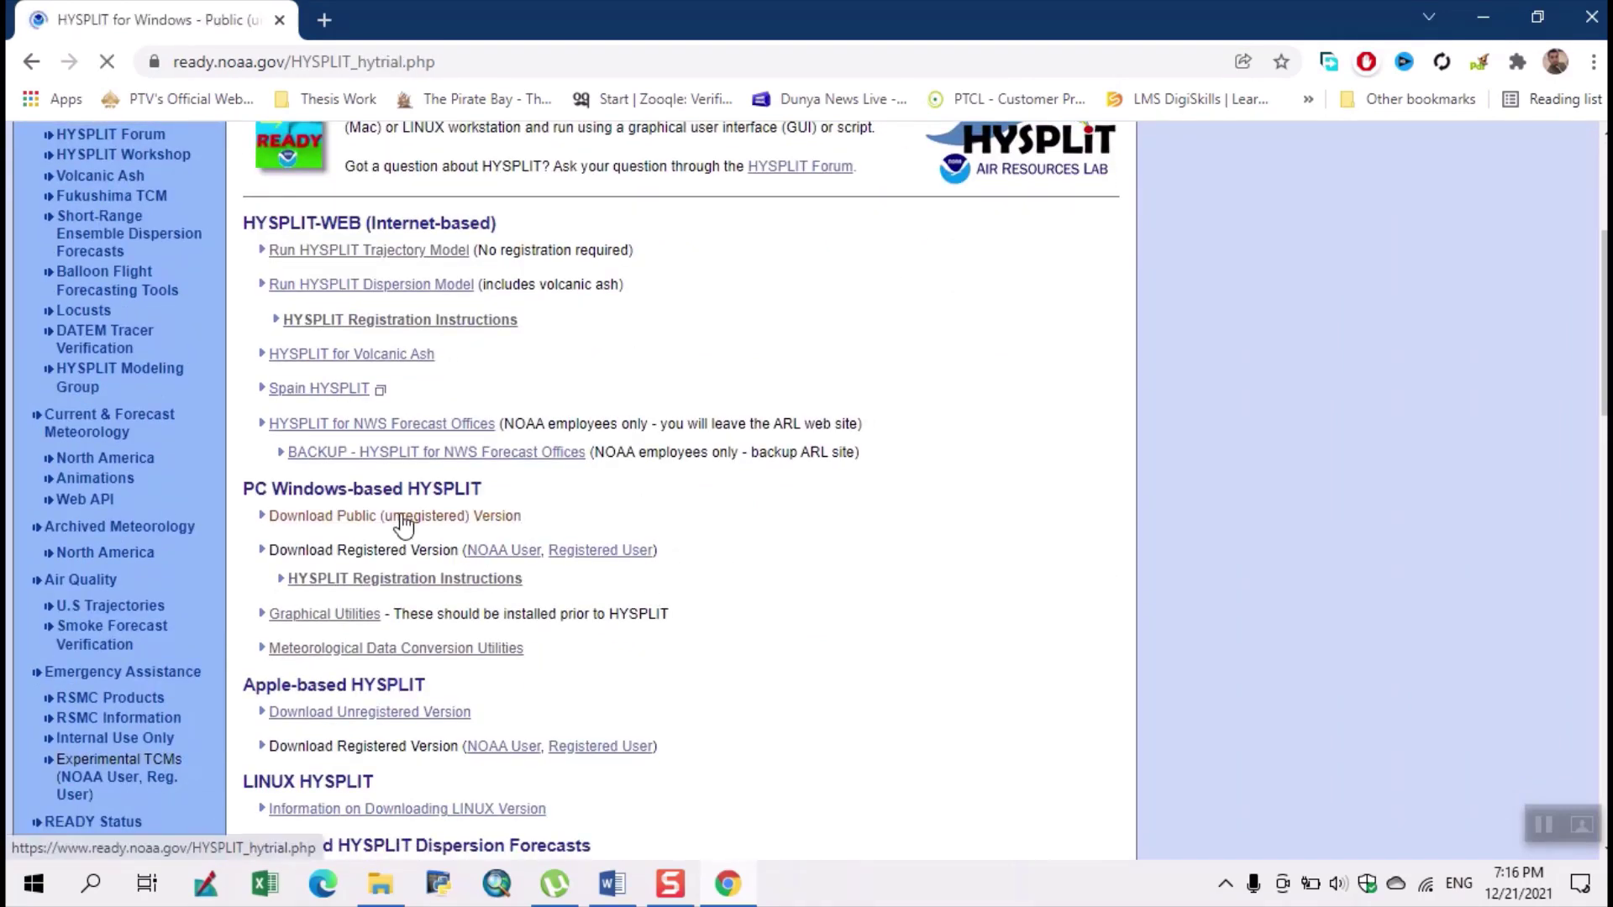
Fill the required email field with a saved address from autofill.
{"action": "scroll", "coordinate": [416, 441], "scroll_direction": "down", "scroll_amount": 3}
{"action": "scroll", "coordinate": [417, 443], "scroll_direction": "down", "scroll_amount": 1}
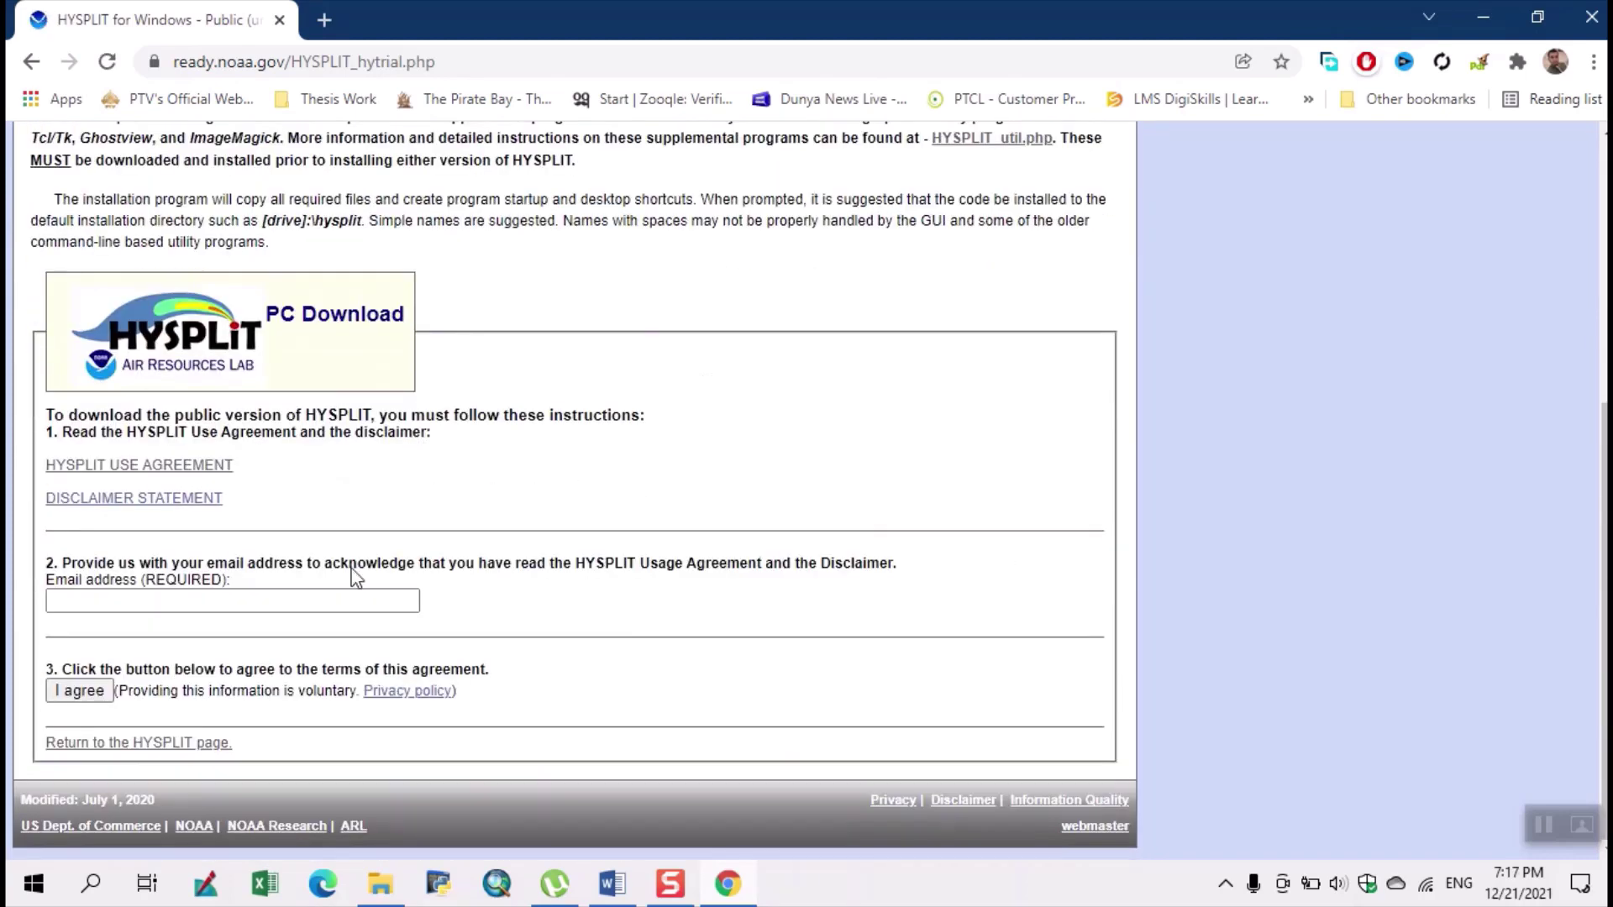
{"action": "left_click", "coordinate": [263, 603]}
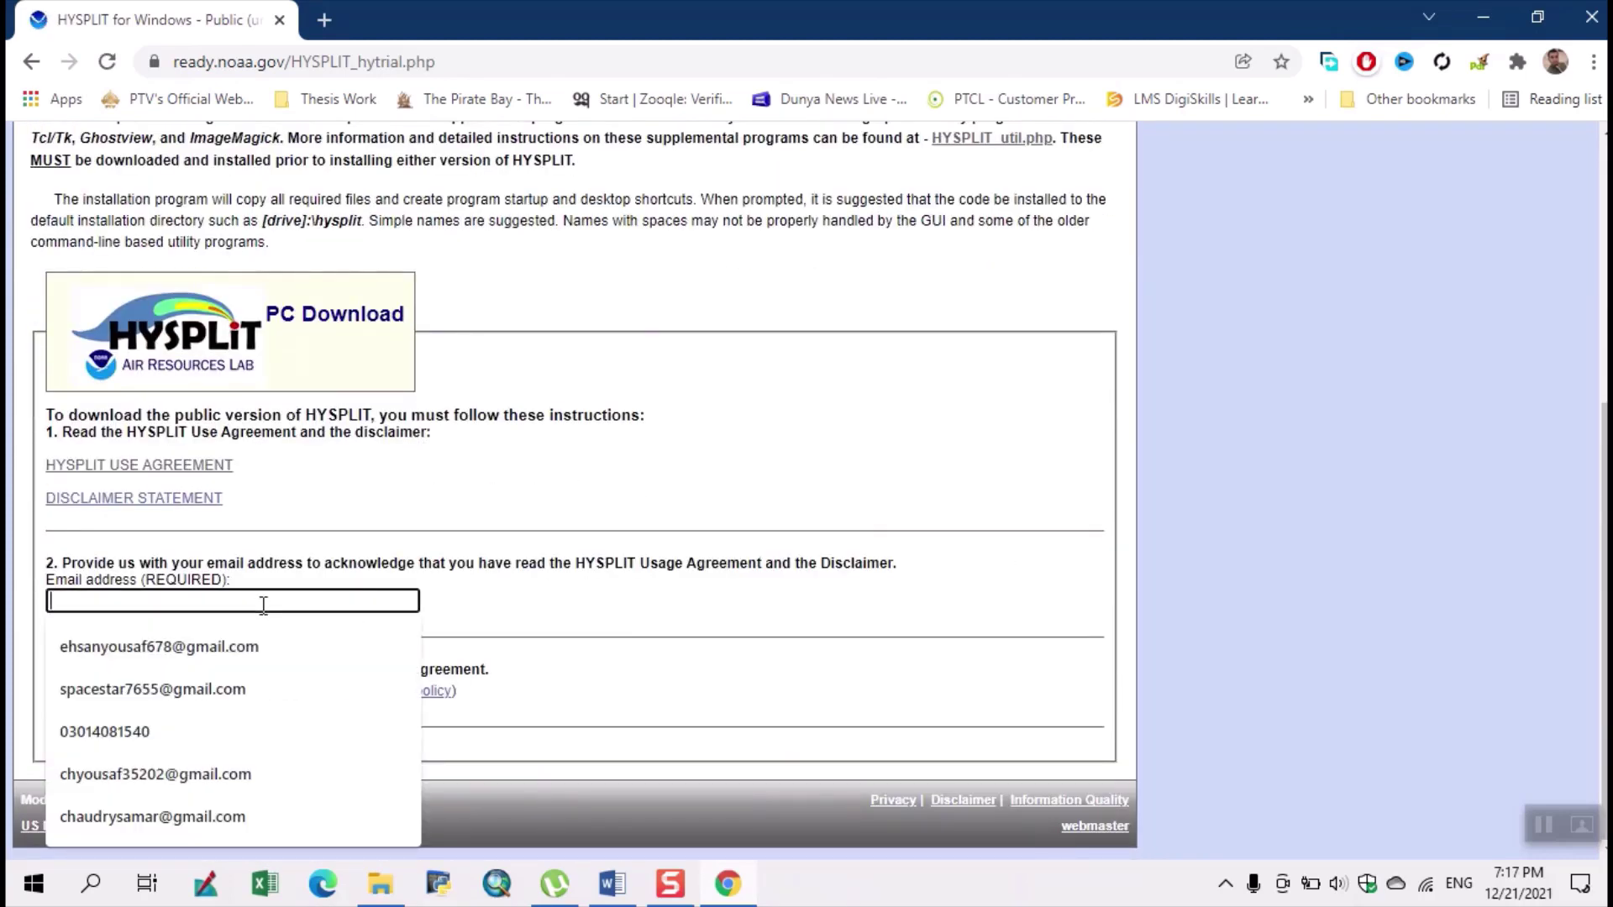
{"action": "left_click", "coordinate": [255, 648]}
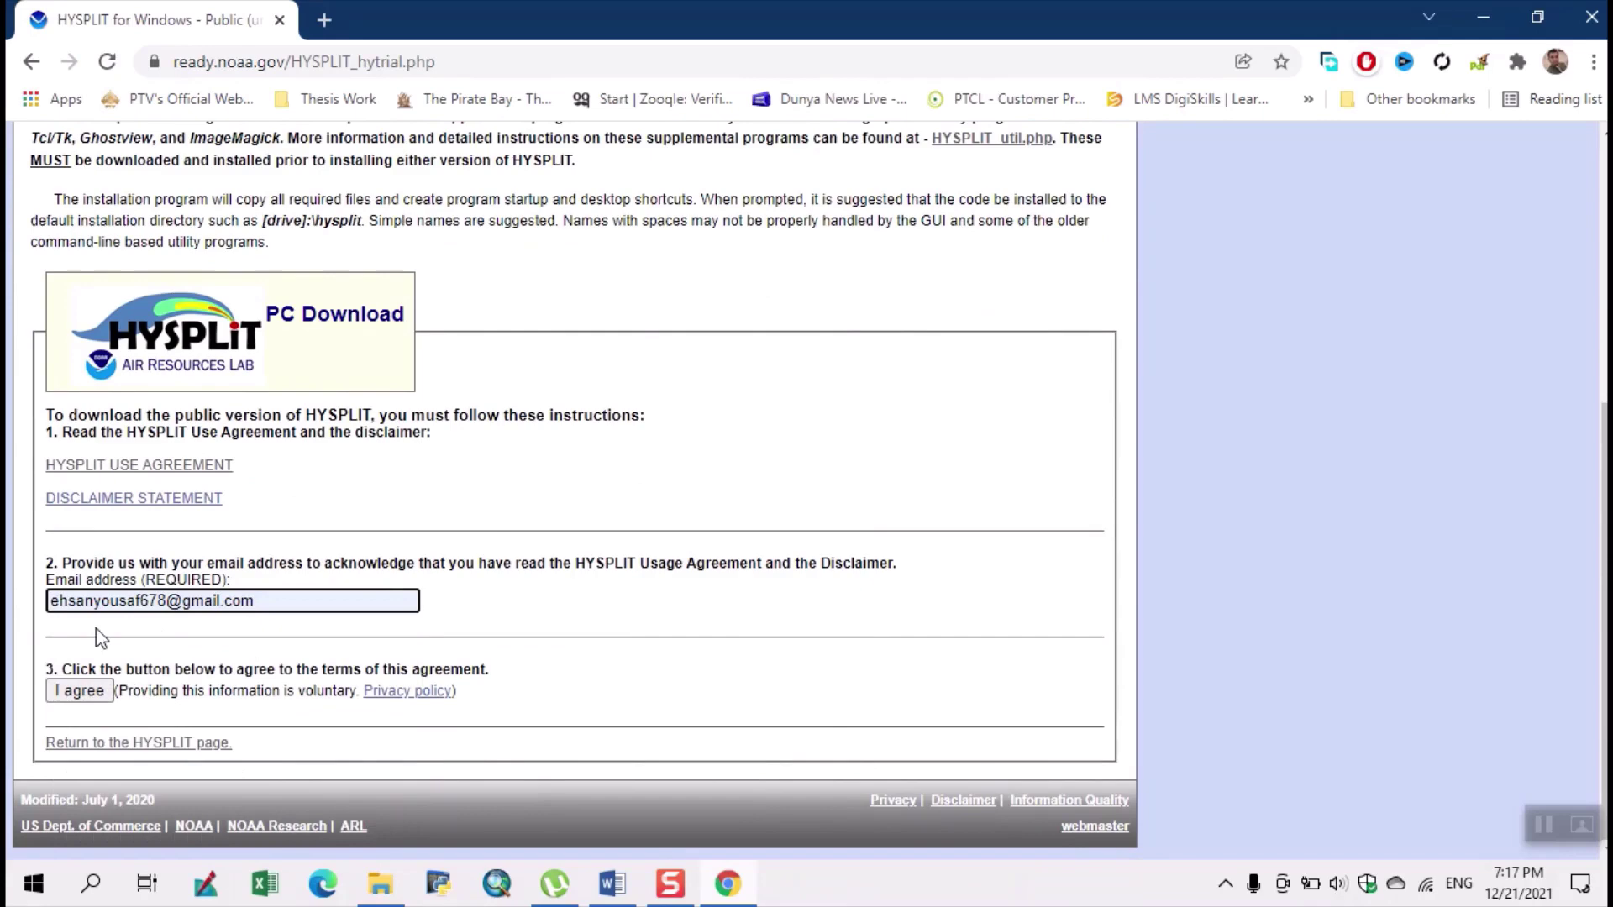
Accept the HYSPLIT usage agreement, then cancel the HYSPLIT_win64U_v5.1.0.exe download.
{"action": "left_click", "coordinate": [90, 697]}
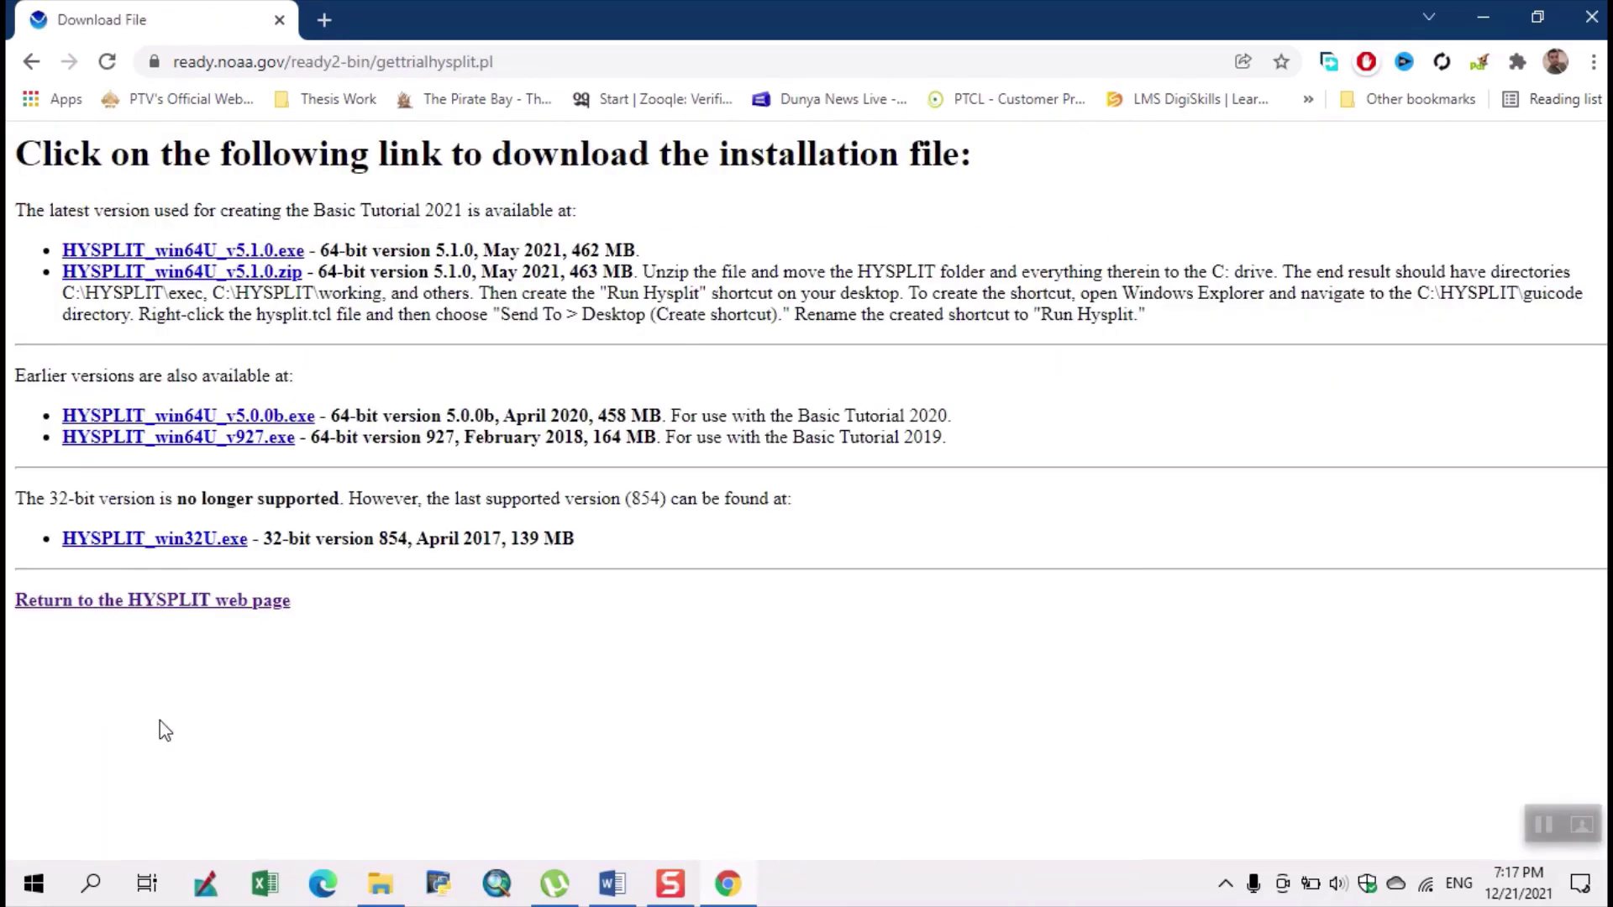
{"action": "left_click", "coordinate": [244, 252]}
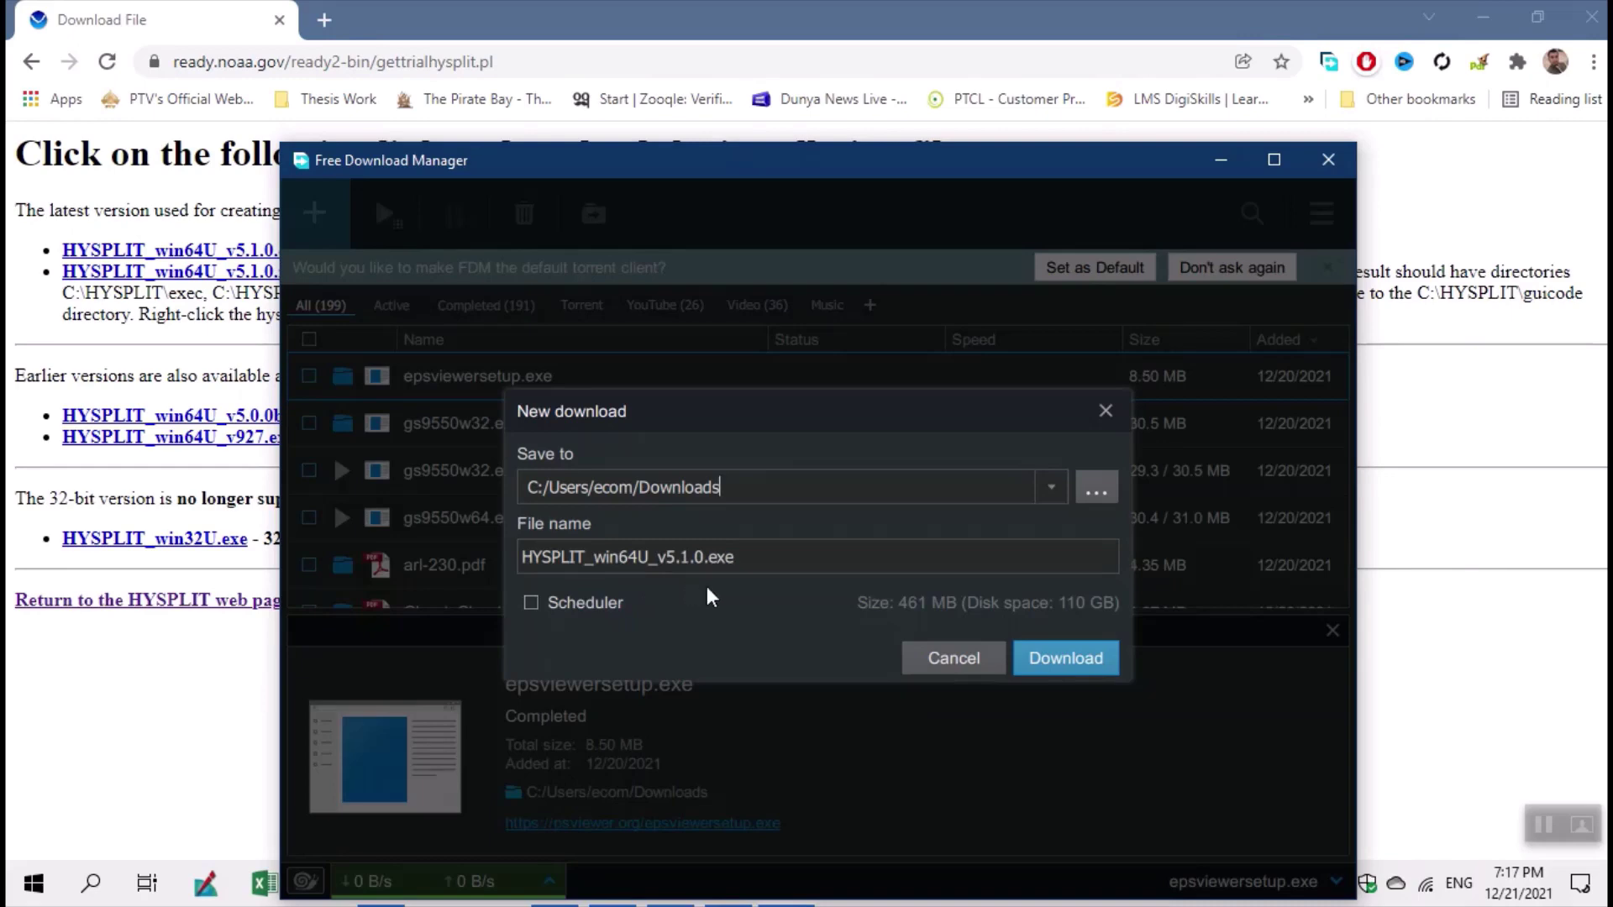
{"action": "left_click", "coordinate": [950, 668]}
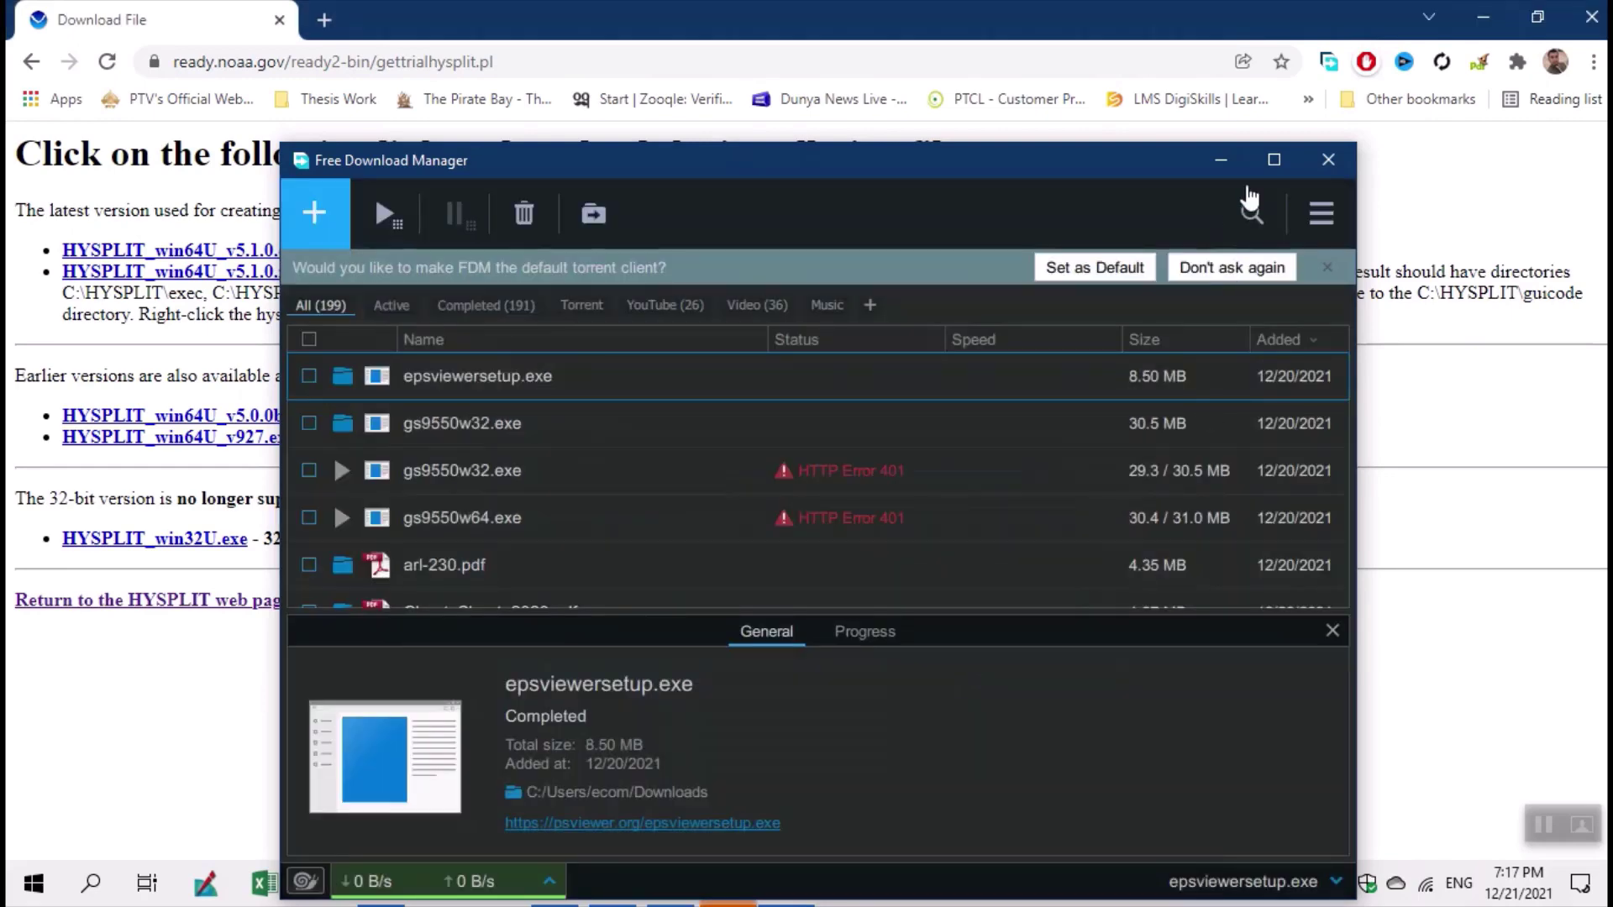
Close the download manager and Save As dialog, and minimize Chrome to the desktop.
{"action": "left_click", "coordinate": [1329, 166]}
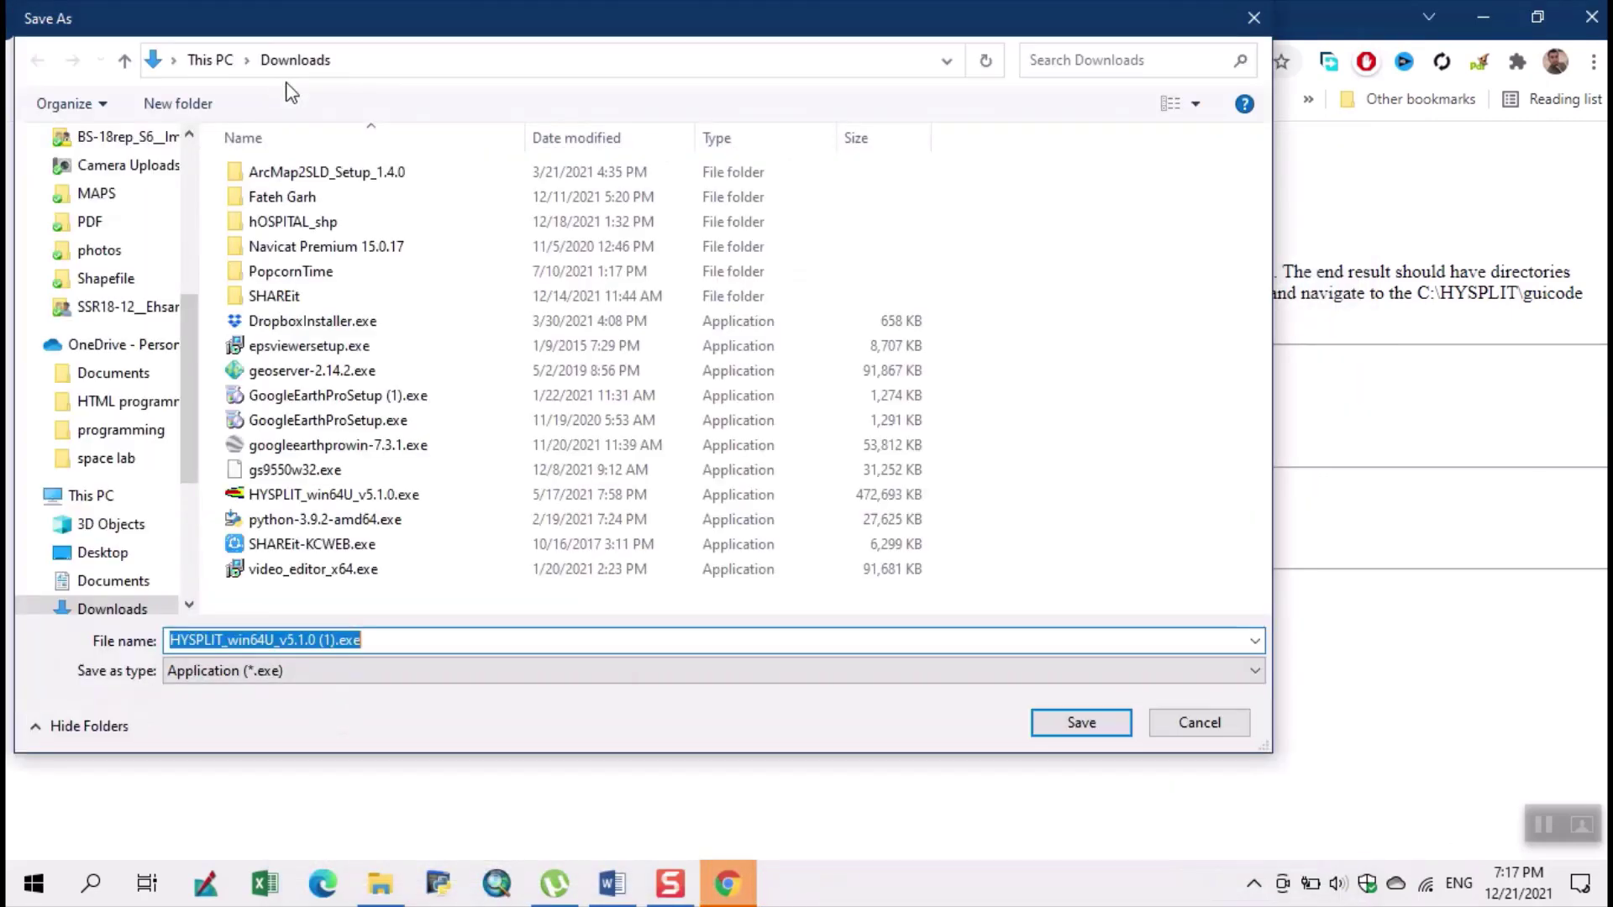
{"action": "left_click", "coordinate": [1245, 25]}
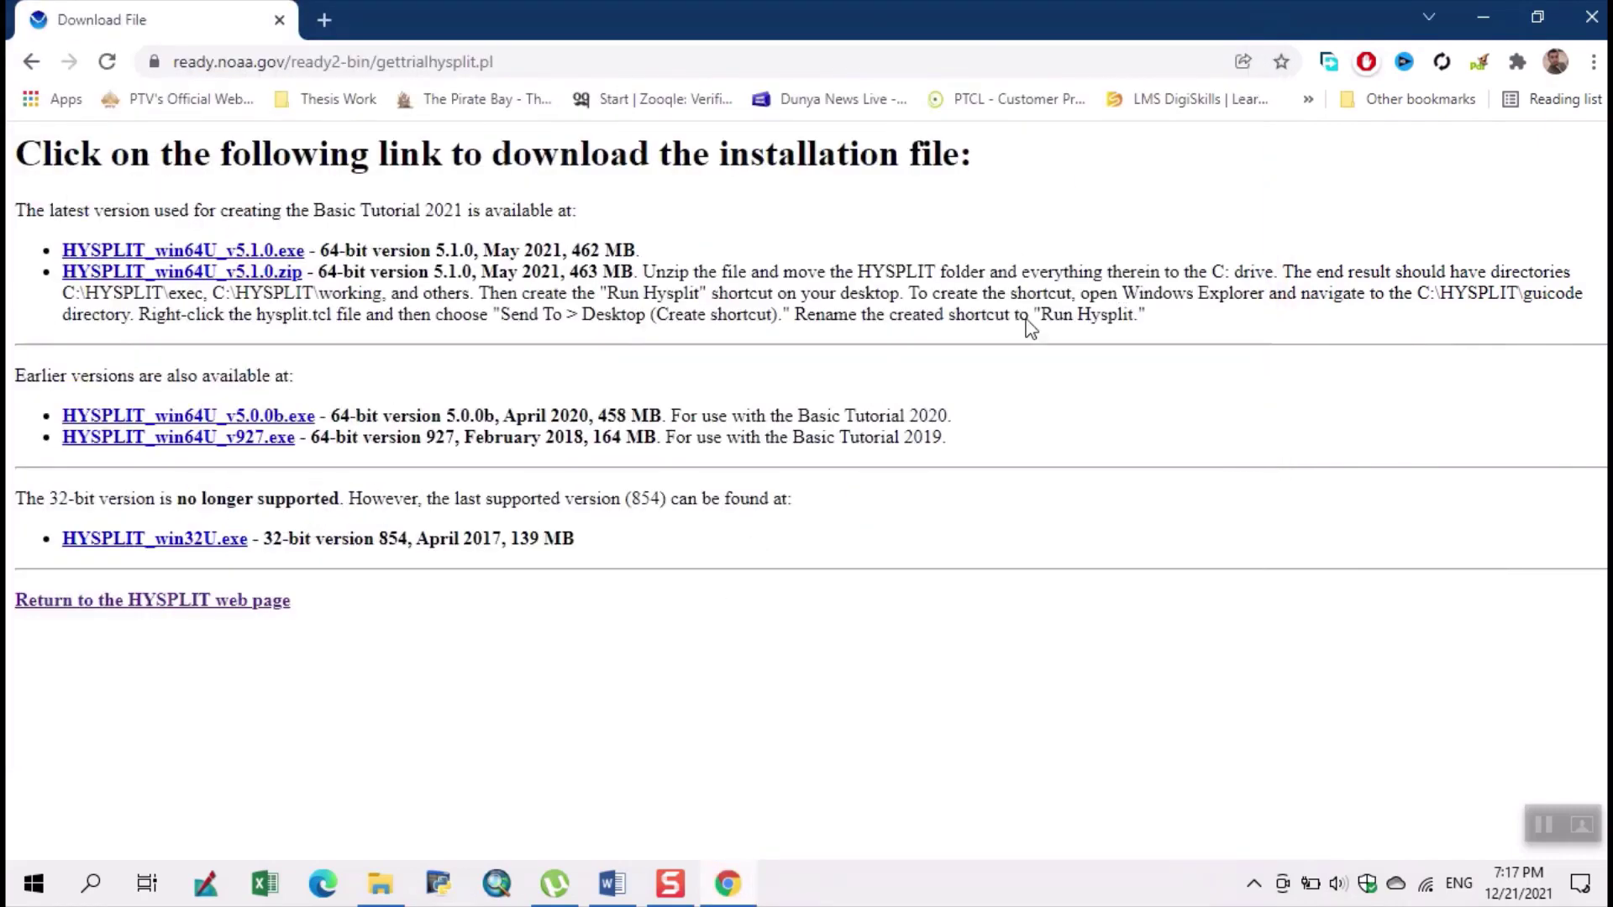
{"action": "left_click", "coordinate": [1481, 16]}
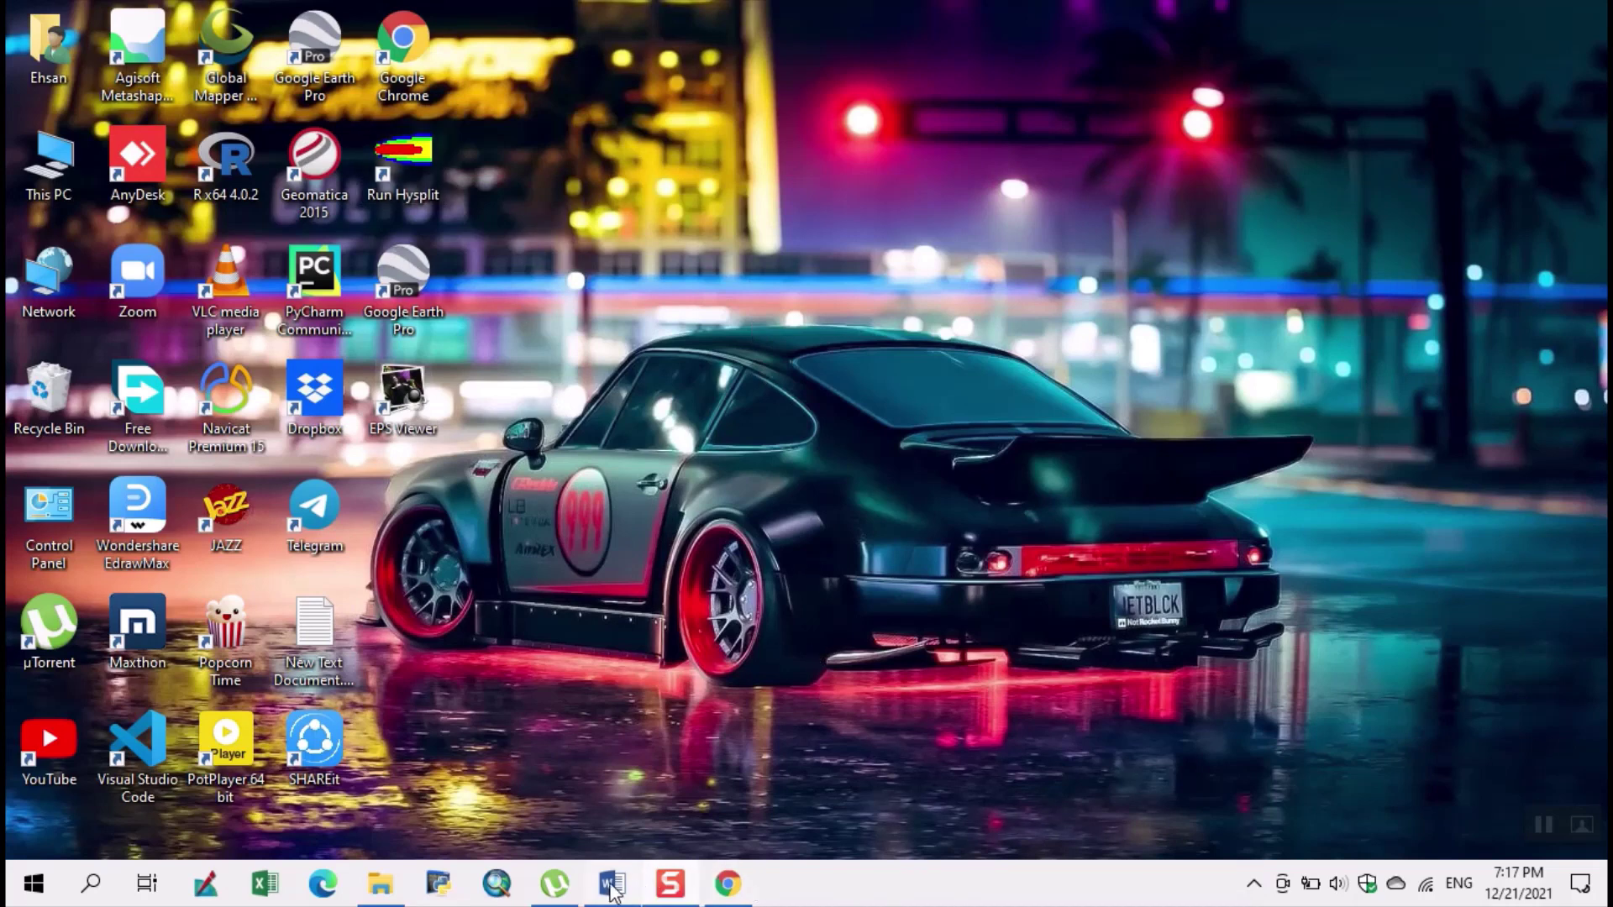
Enlarge the HYSPLIT Setup, TCL Setup, EPS Viewer / GS Viewer list two sizes and bold it.
{"action": "left_click", "coordinate": [614, 887]}
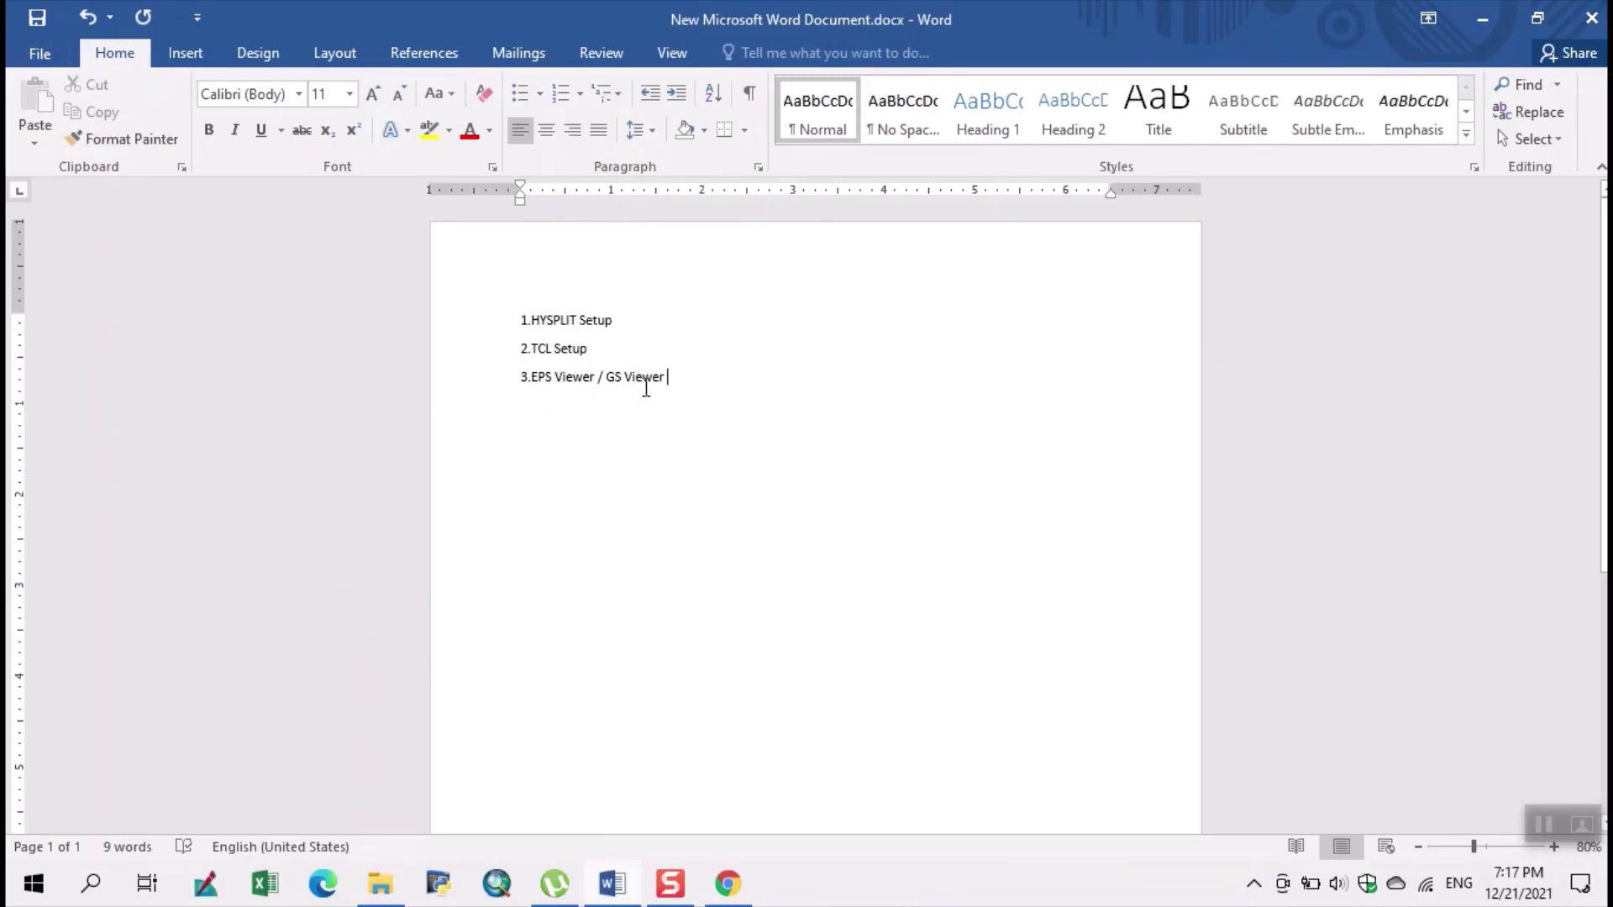
{"action": "left_click_drag", "start_coordinate": [690, 384], "coordinate": [519, 320]}
{"action": "left_click", "coordinate": [378, 89]}
{"action": "left_click", "coordinate": [378, 89]}
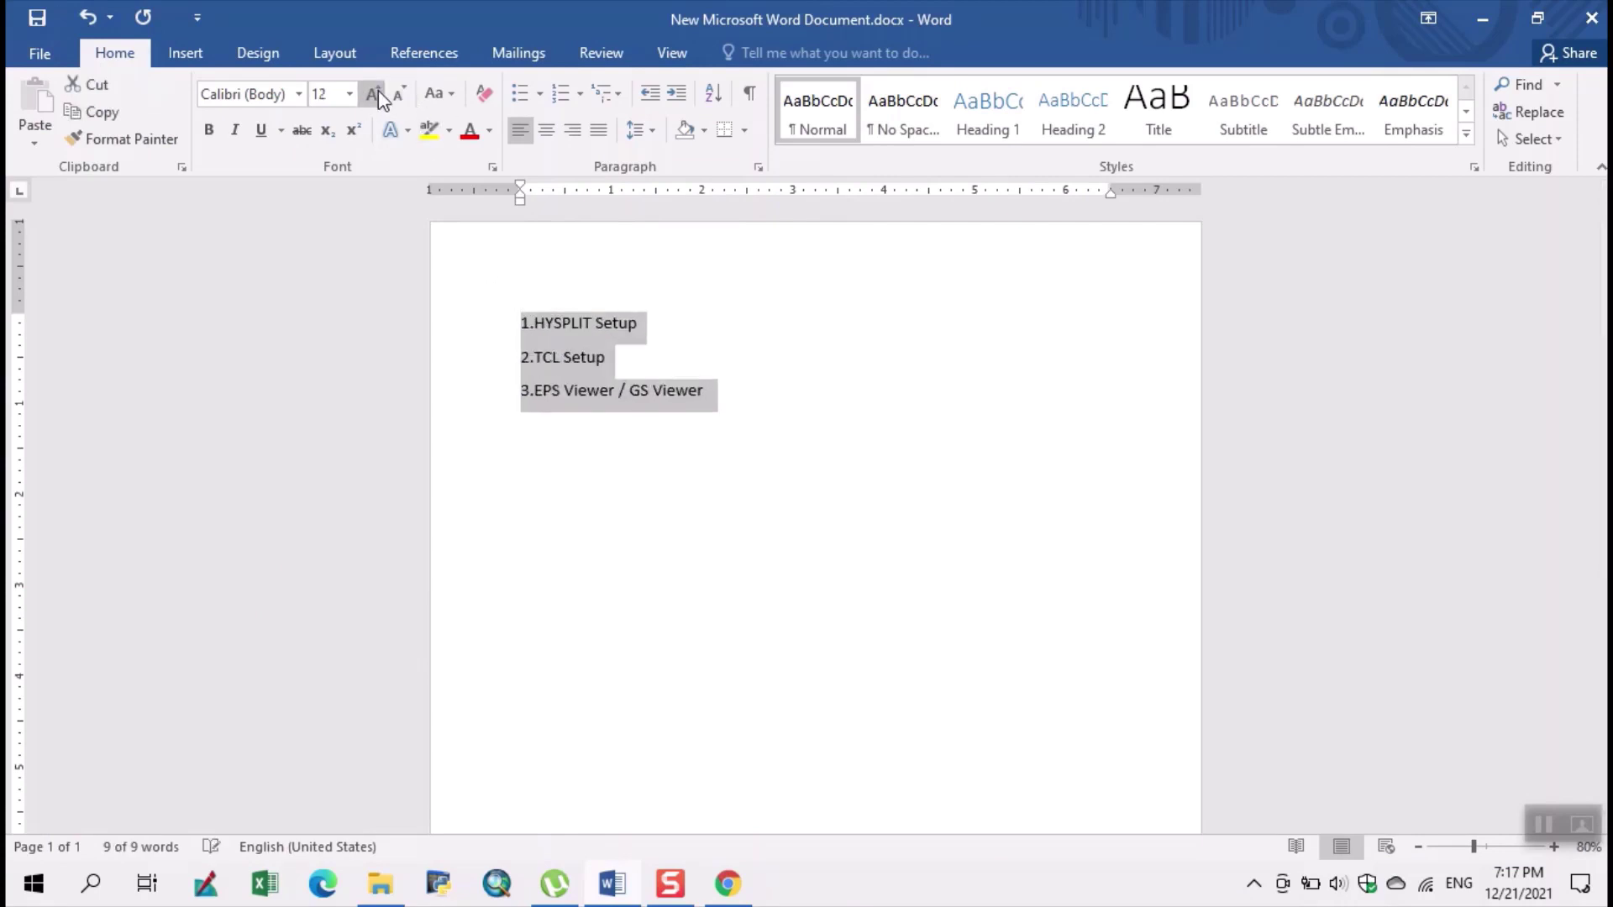
{"action": "left_click", "coordinate": [378, 89]}
{"action": "left_click", "coordinate": [378, 89]}
{"action": "left_click", "coordinate": [209, 129]}
{"action": "left_click", "coordinate": [691, 439]}
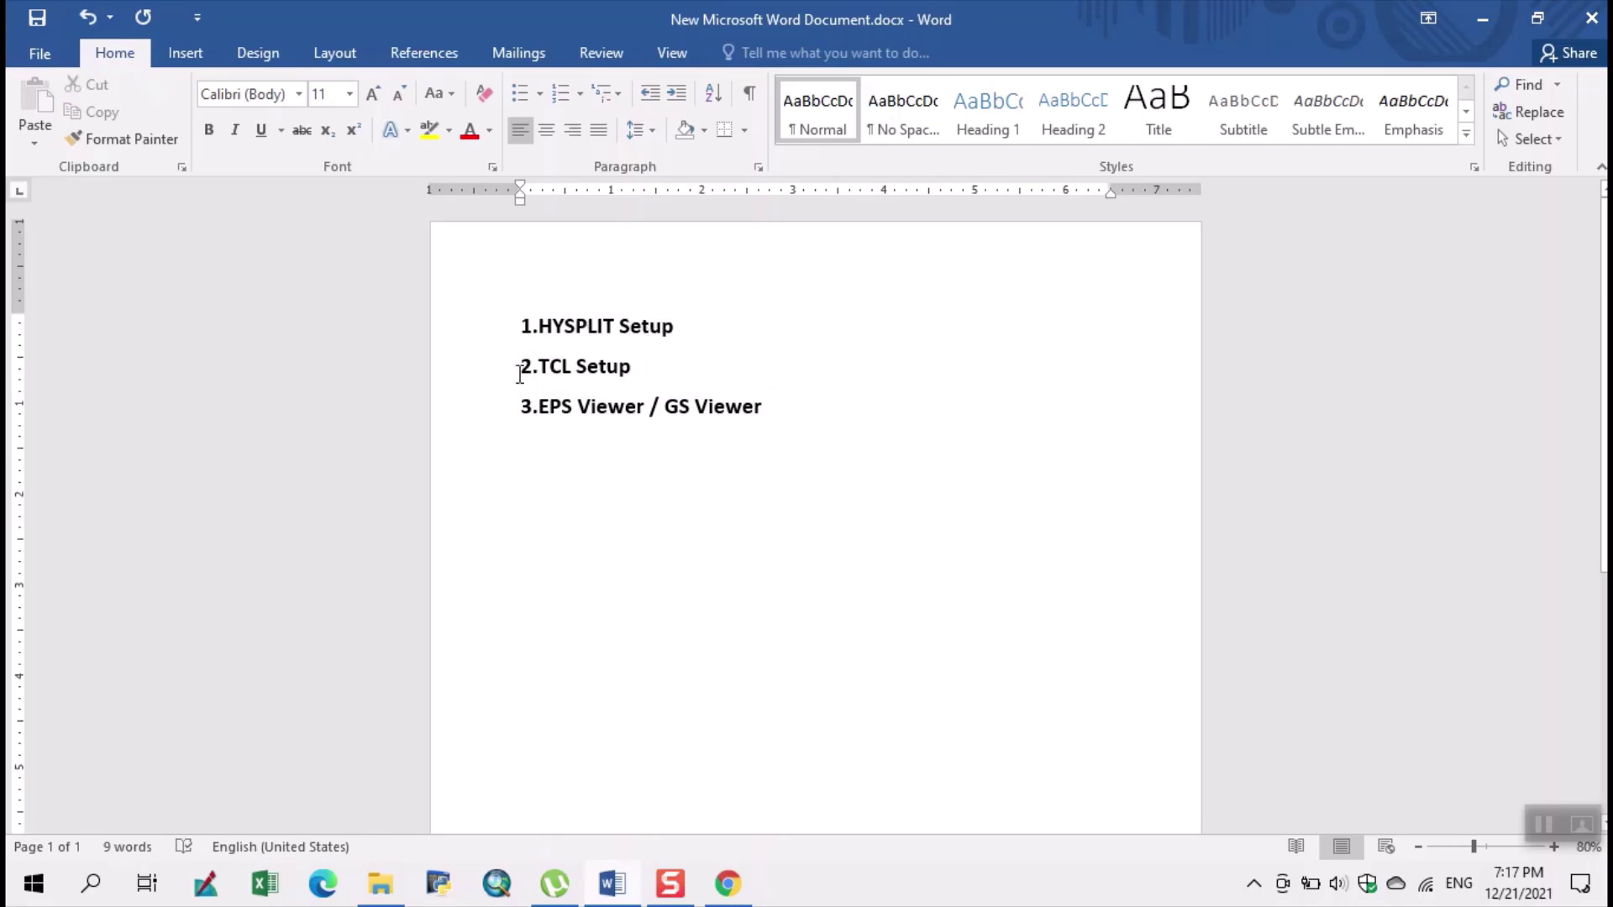
{"action": "left_click", "coordinate": [1481, 20]}
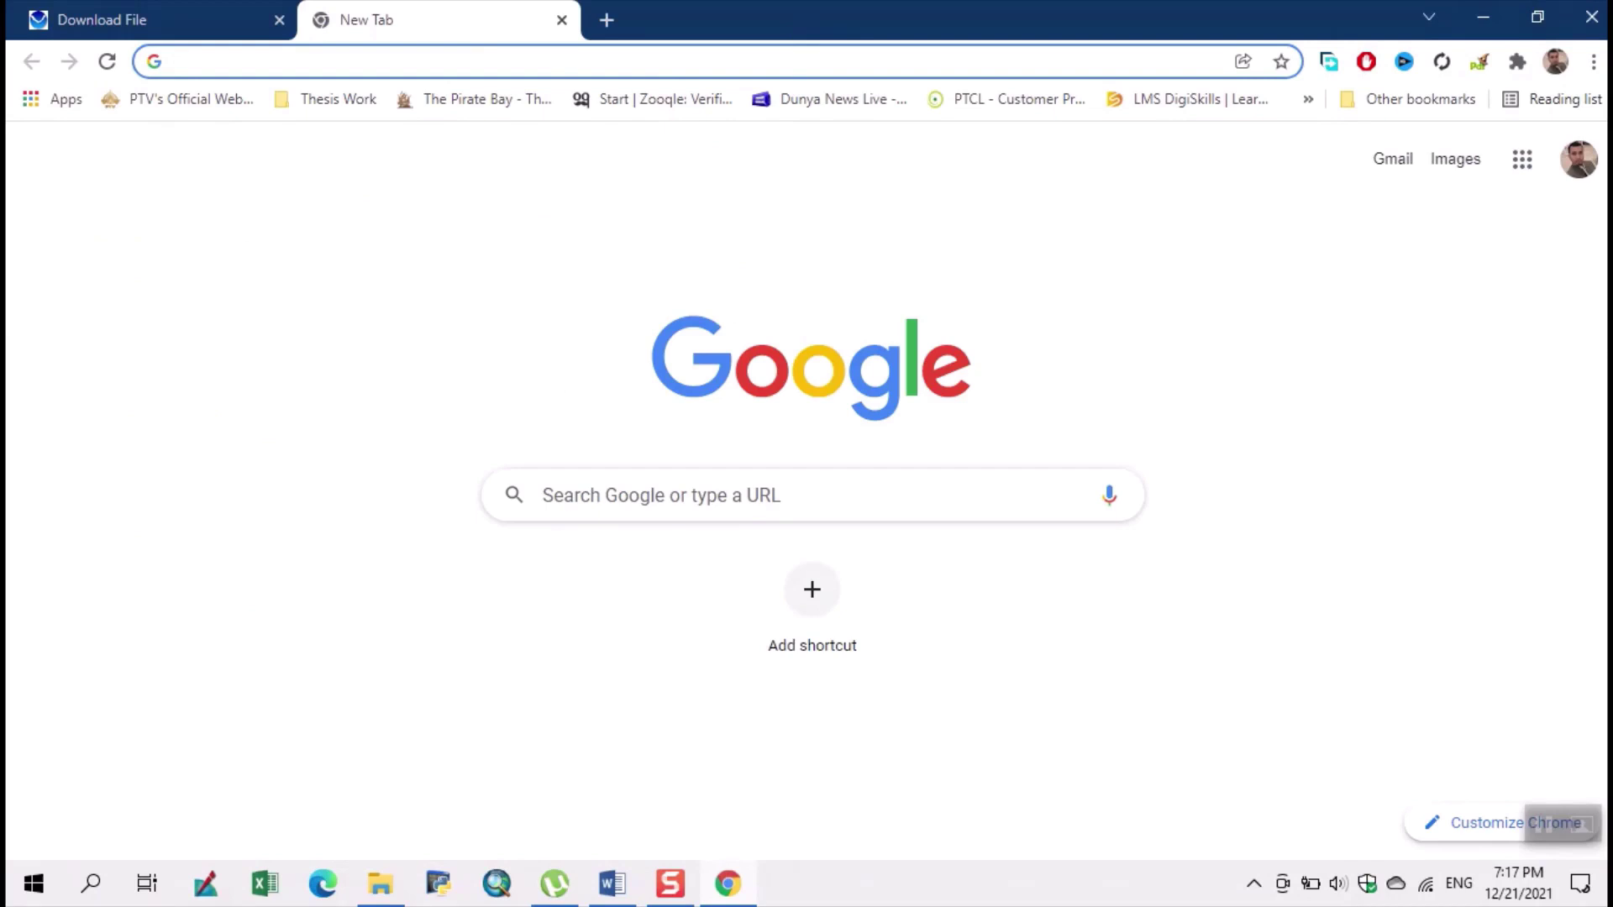
Search 'tcl graphical interface free download' and open the Softonic Tcl - Download result.
{"action": "type", "text": "TCL"}
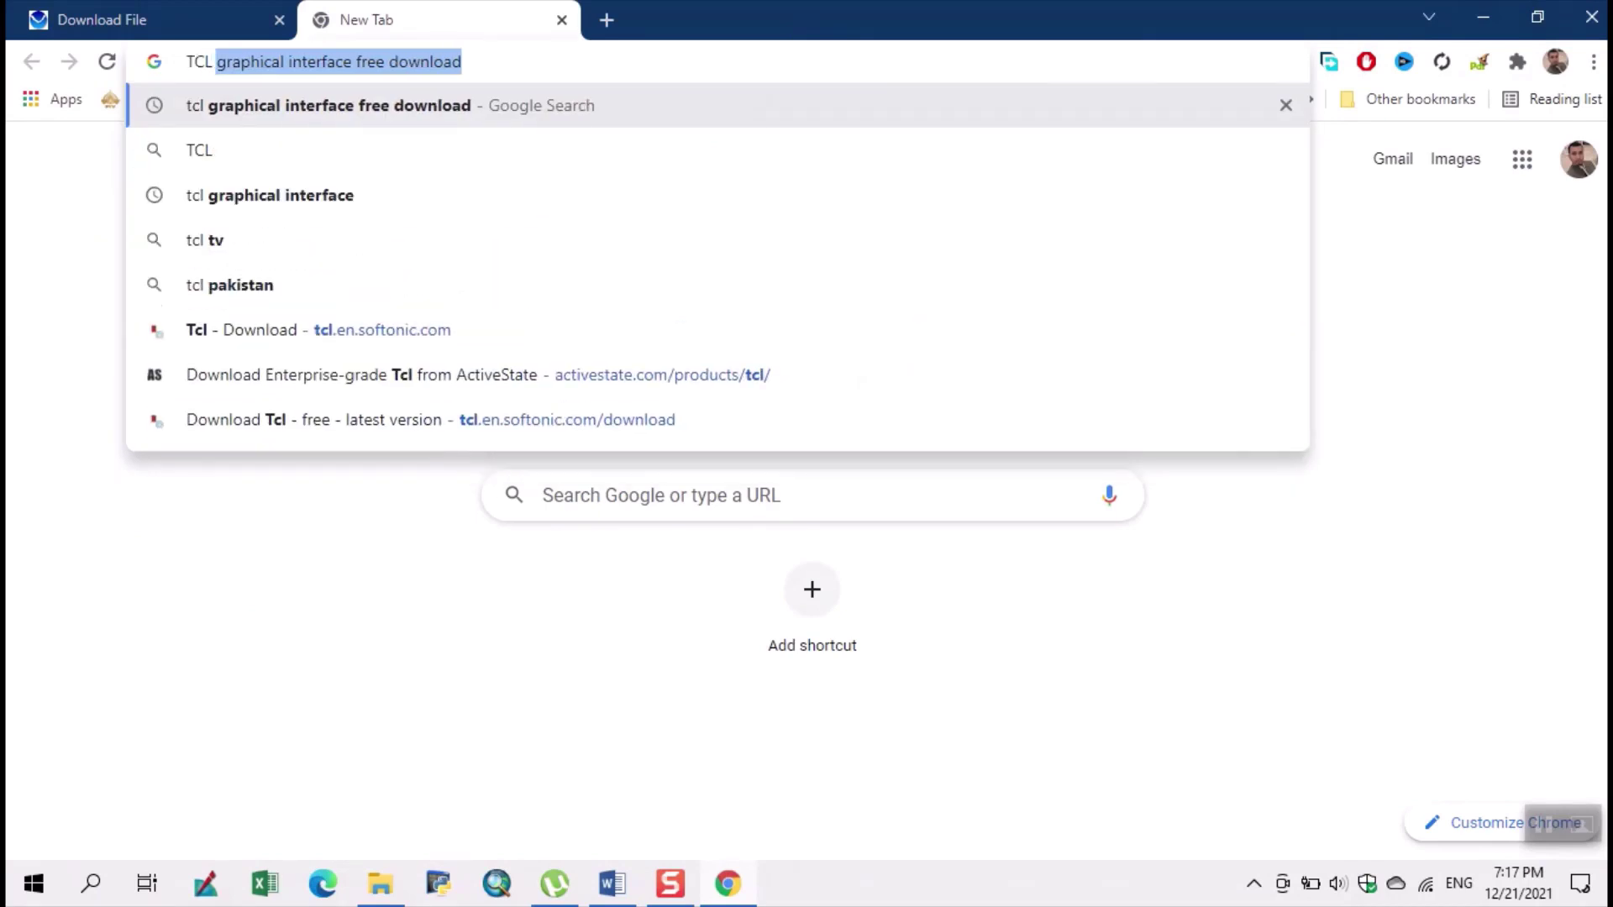
{"action": "key", "text": "Right"}
{"action": "key", "text": "Return"}
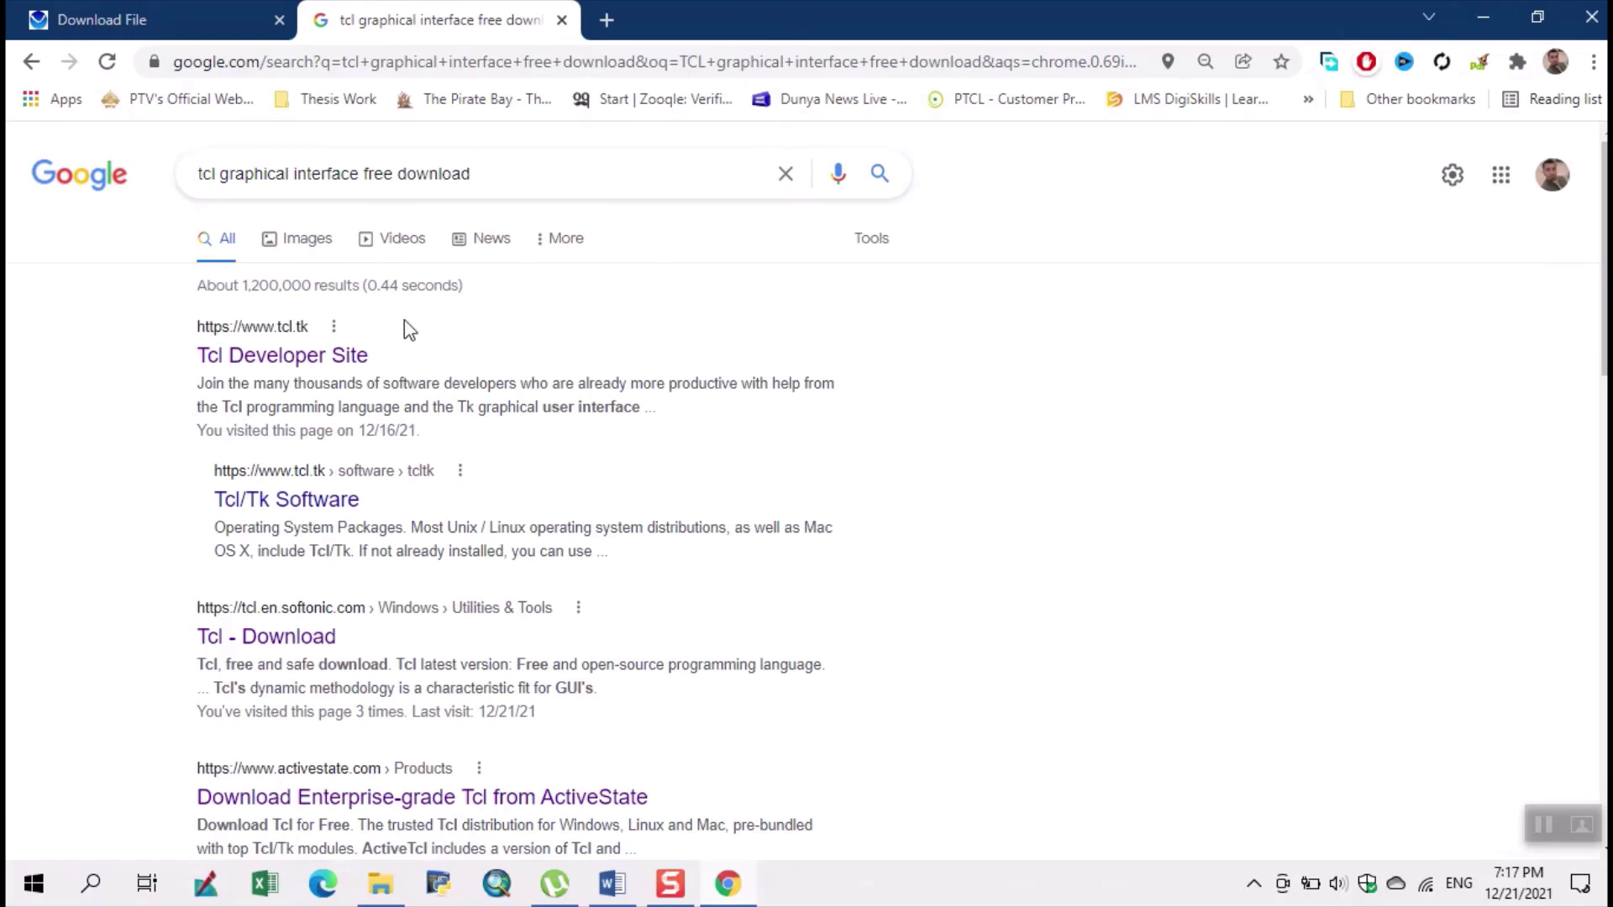
{"action": "left_click", "coordinate": [305, 648]}
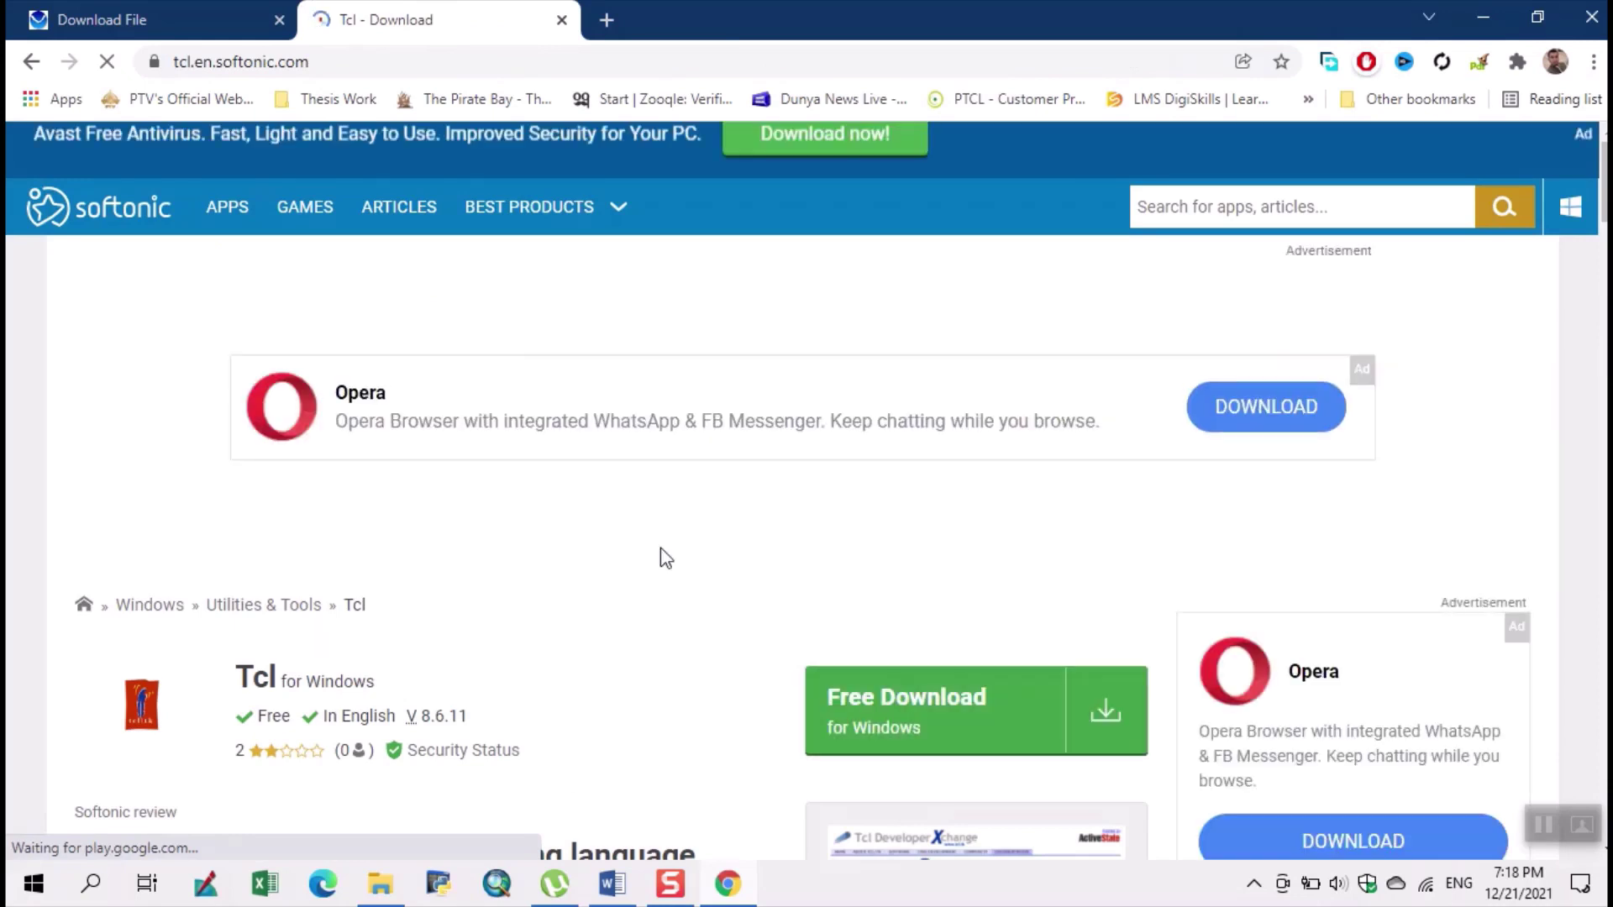
Go to the Softonic Tcl download page and start the Tcl for PC download.
{"action": "scroll", "coordinate": [737, 550], "scroll_direction": "down", "scroll_amount": 3}
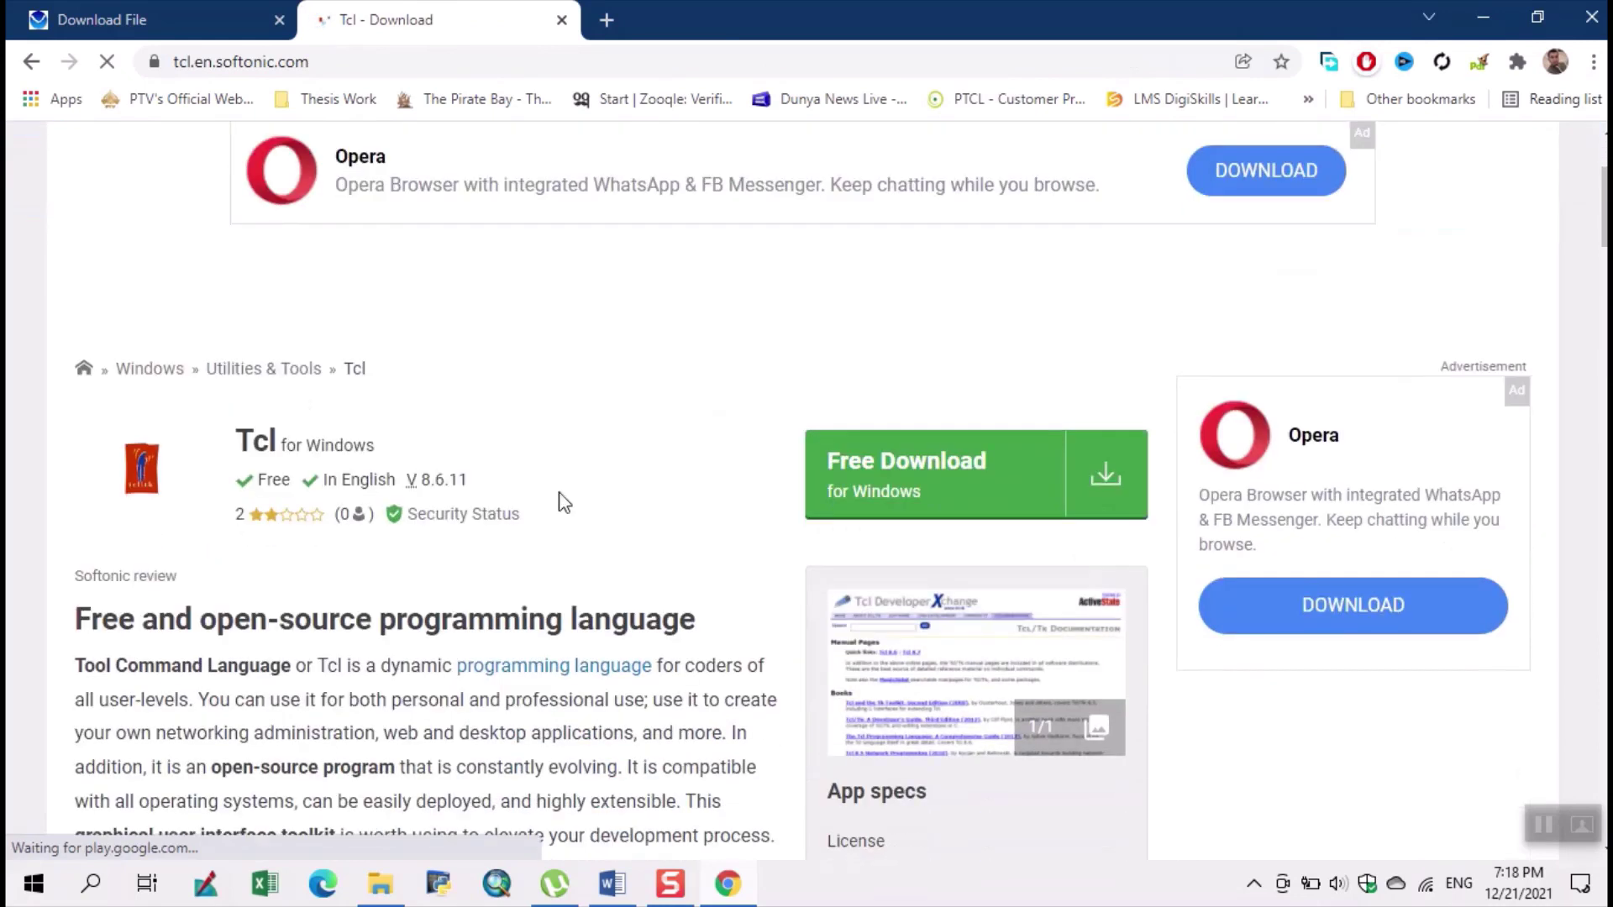
{"action": "left_click", "coordinate": [882, 500]}
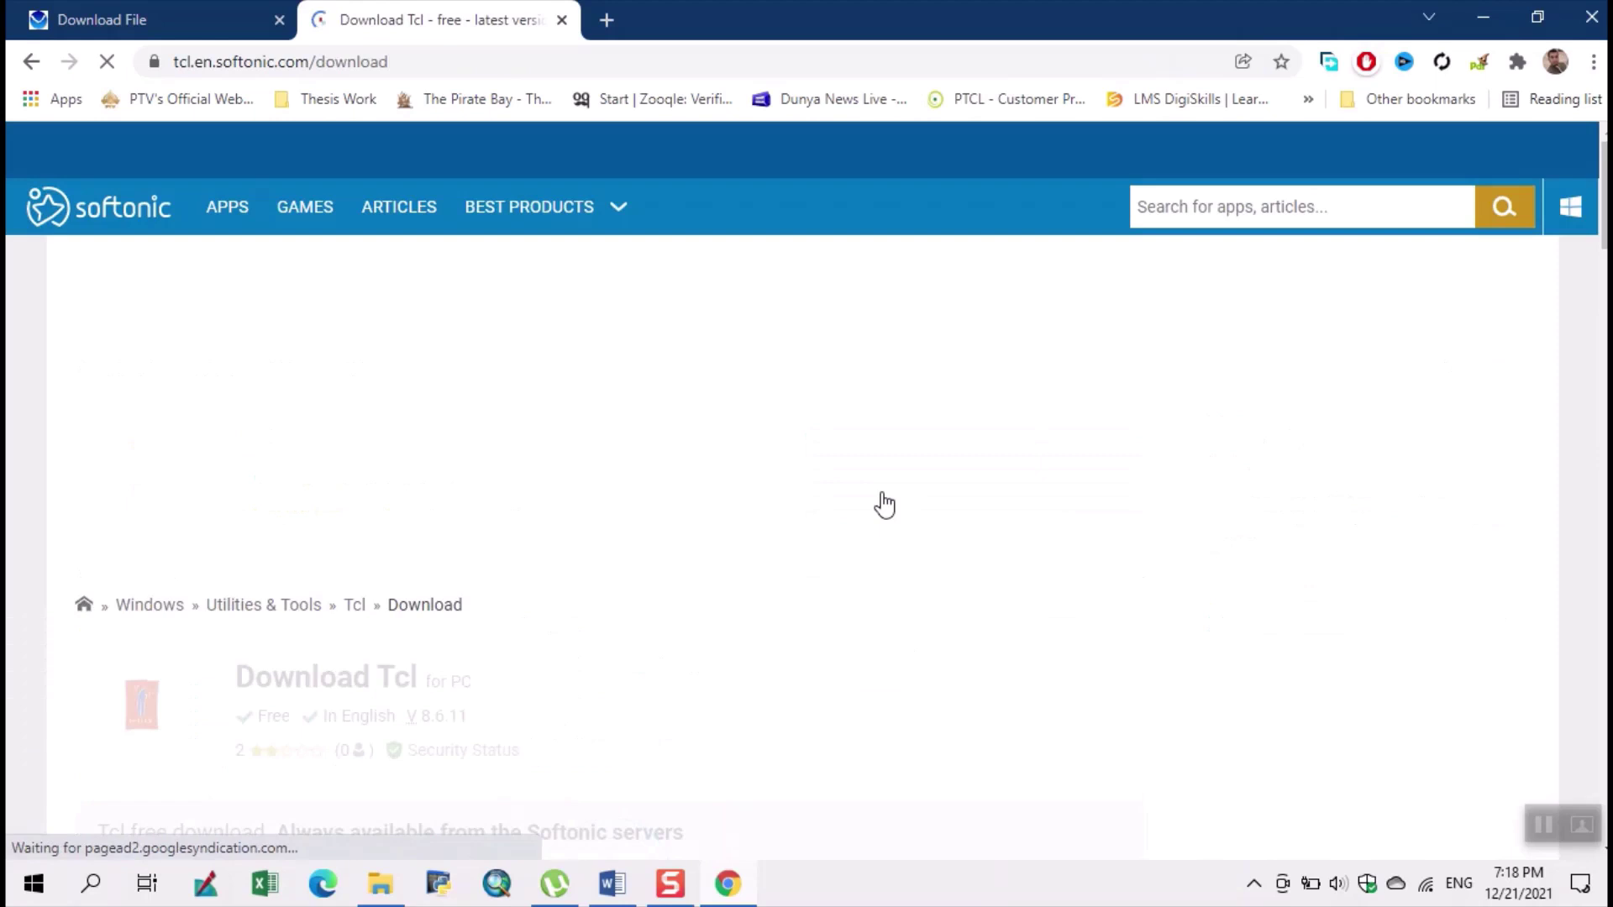
{"action": "scroll", "coordinate": [504, 412], "scroll_direction": "down", "scroll_amount": 3}
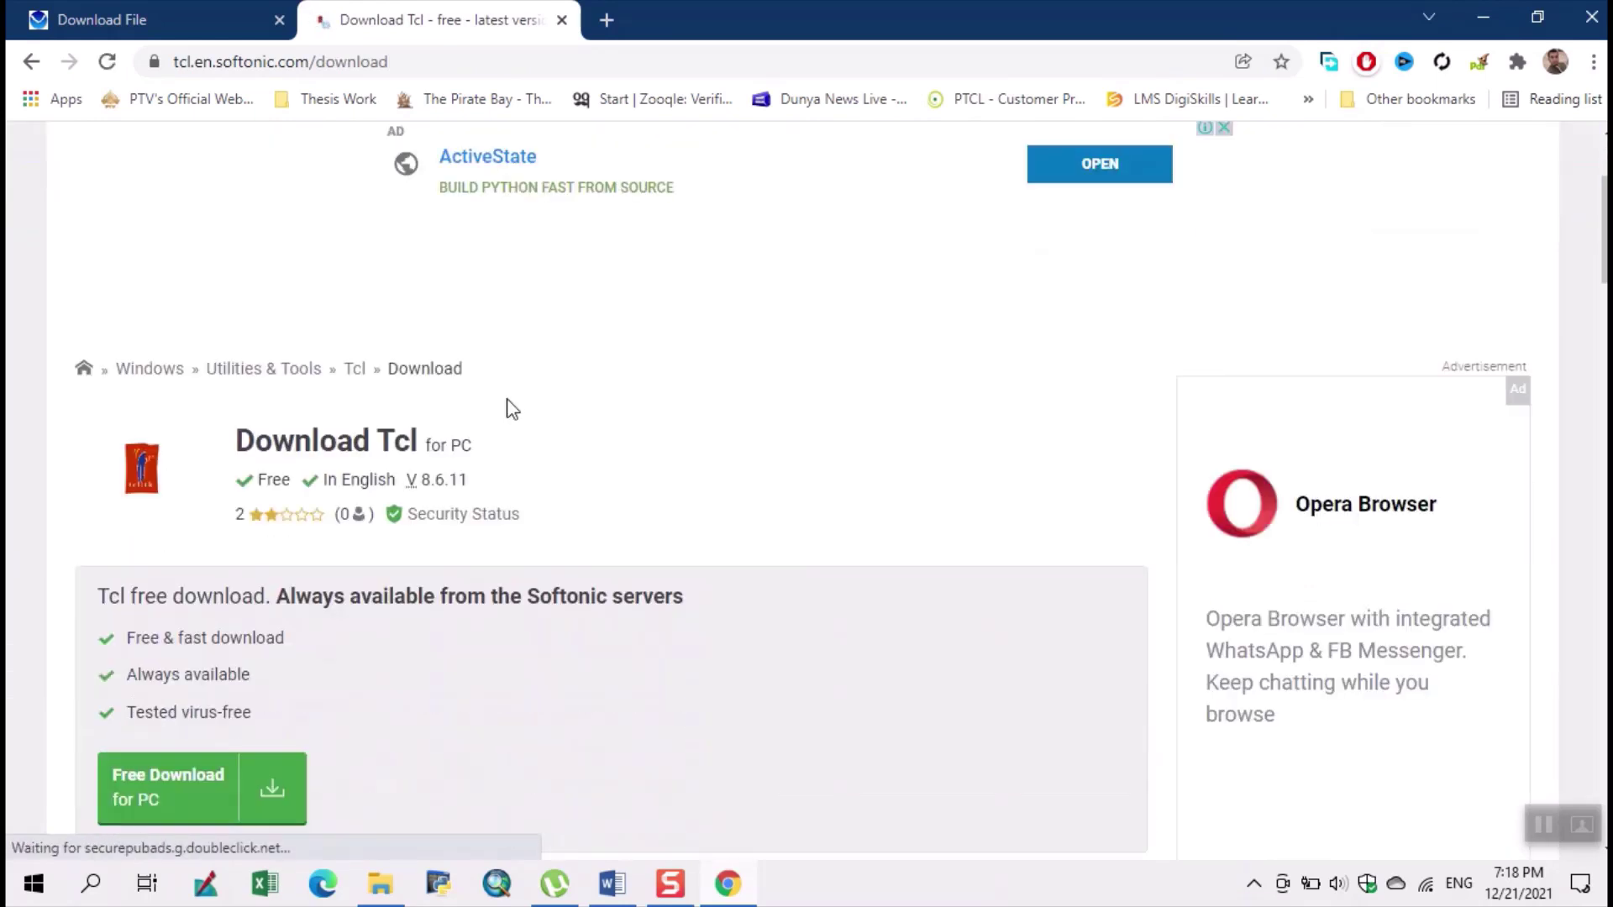
{"action": "scroll", "coordinate": [330, 586], "scroll_direction": "down", "scroll_amount": 3}
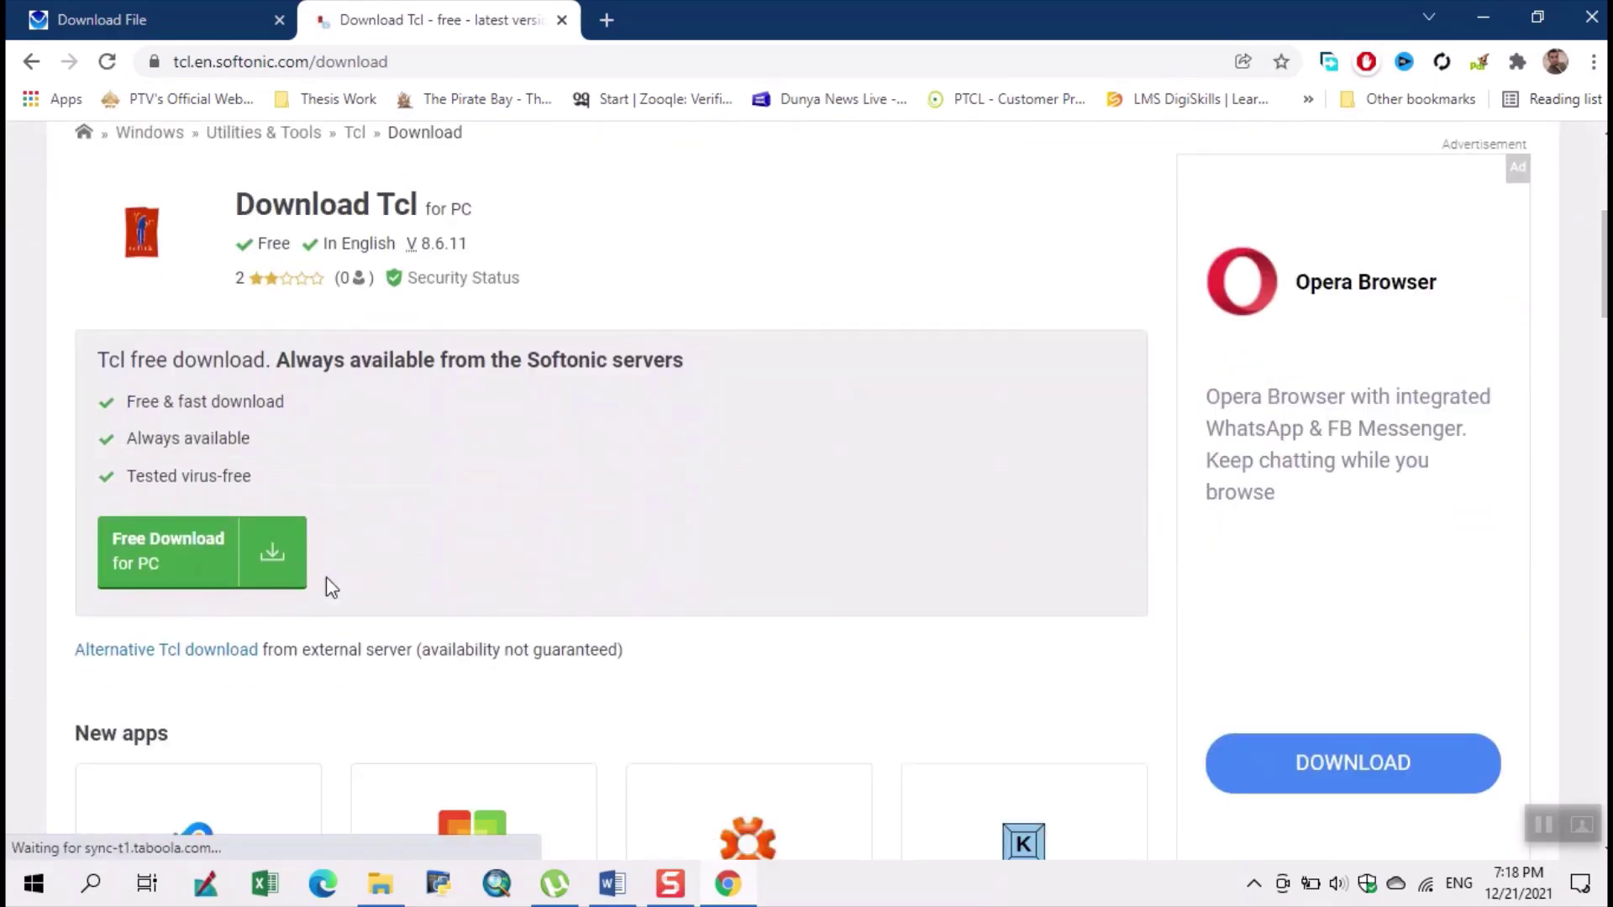
{"action": "left_click", "coordinate": [199, 566]}
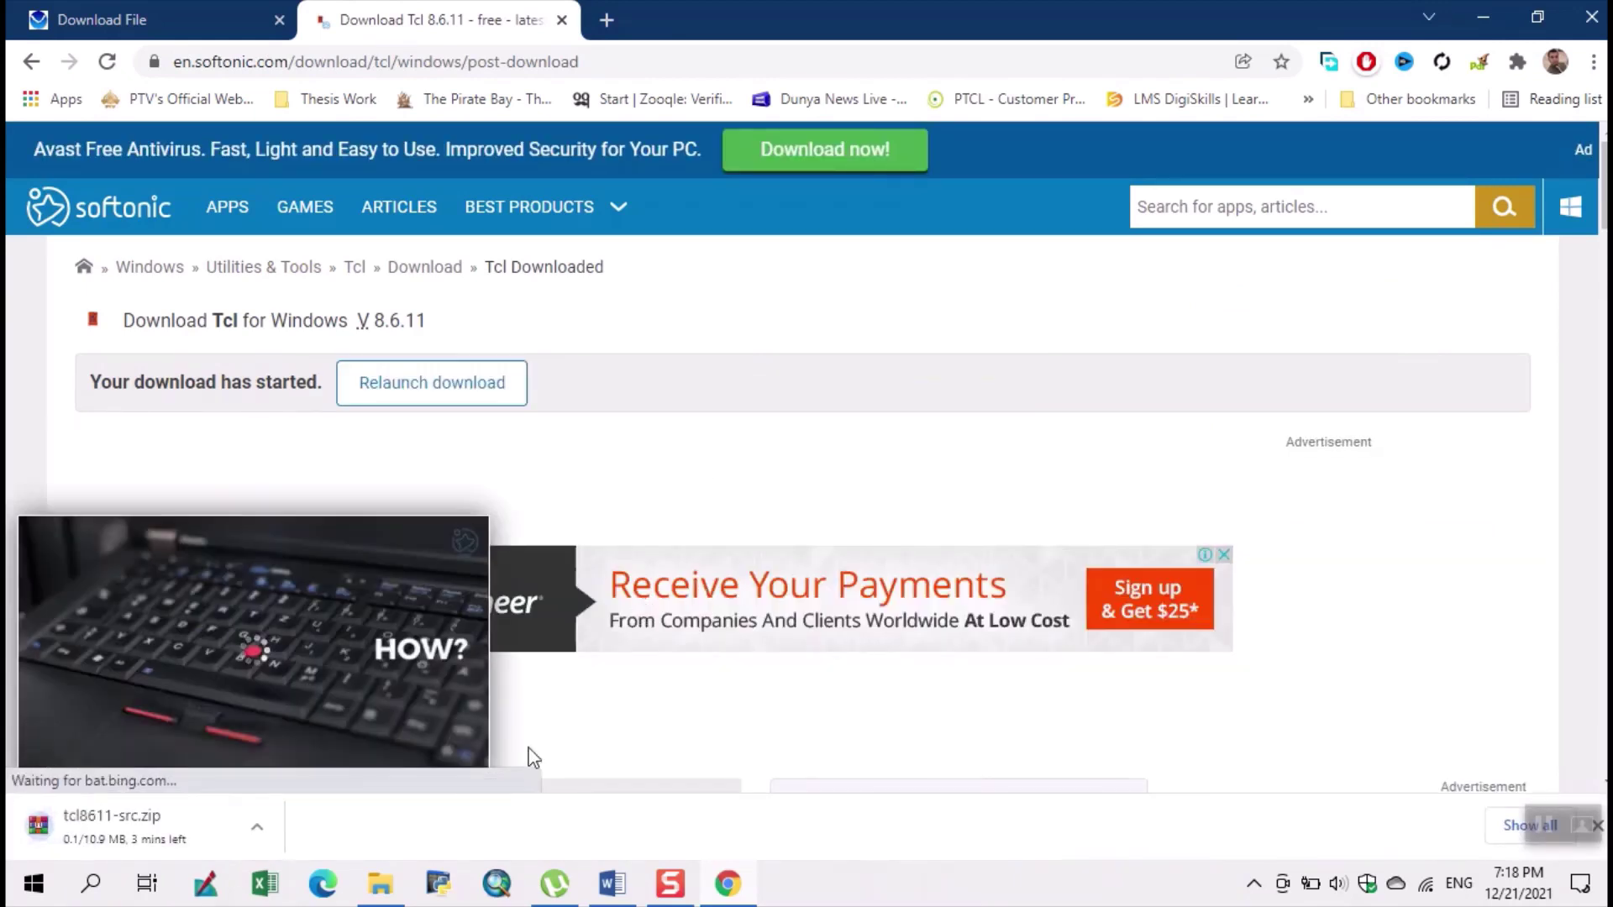
Cancel the tcl8611-src.zip download and bring the Word setup list back up.
{"action": "left_click", "coordinate": [257, 826]}
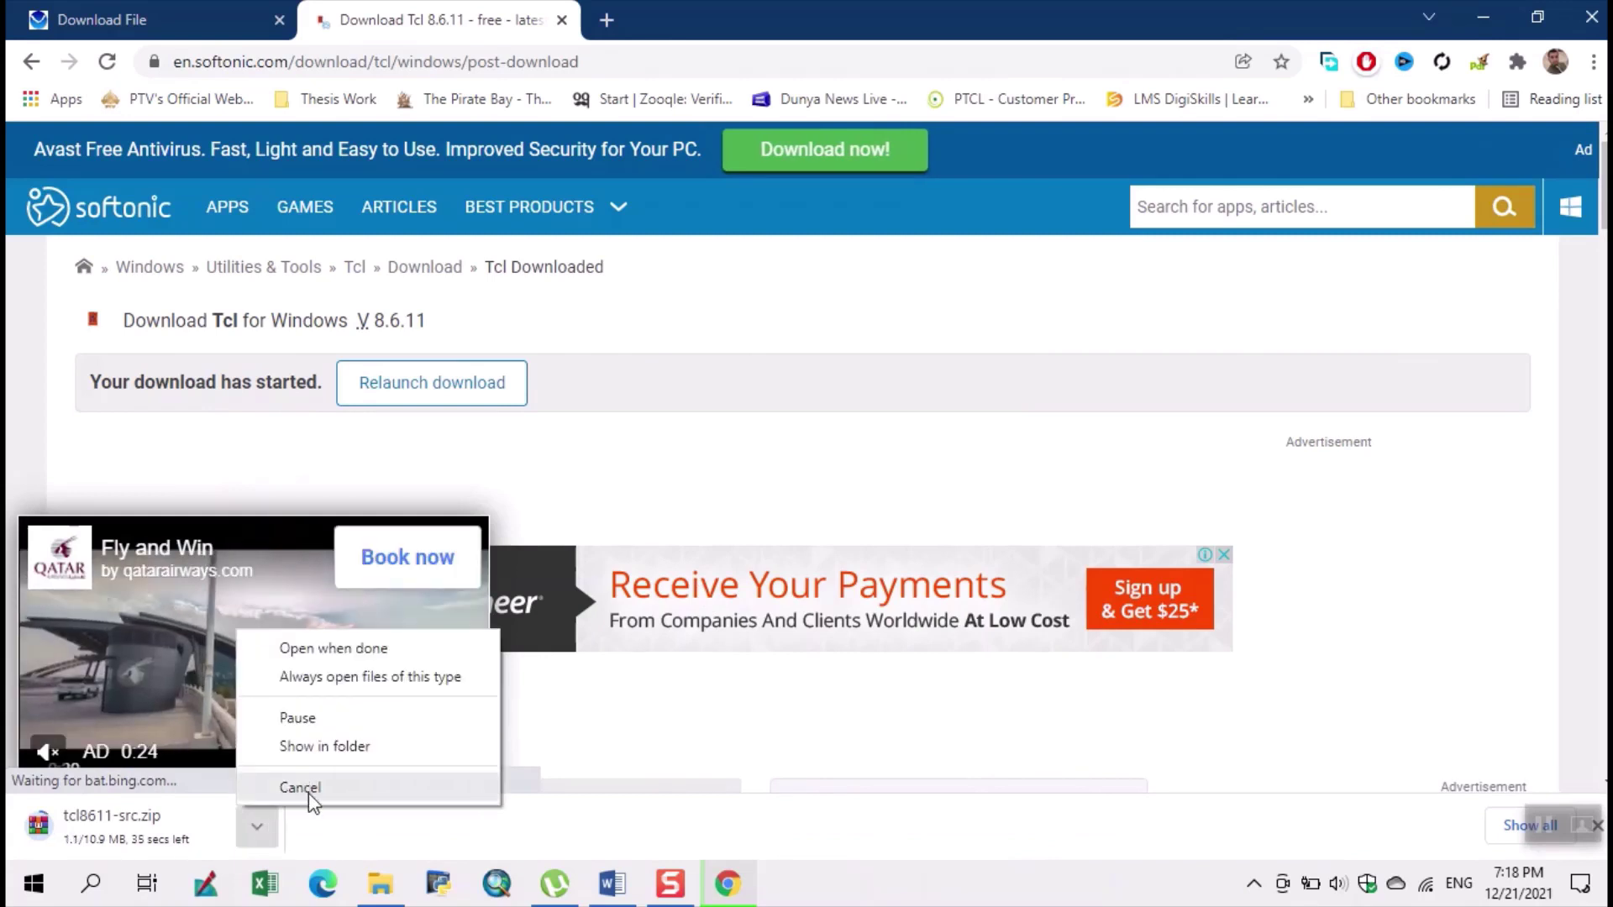
{"action": "left_click", "coordinate": [307, 790]}
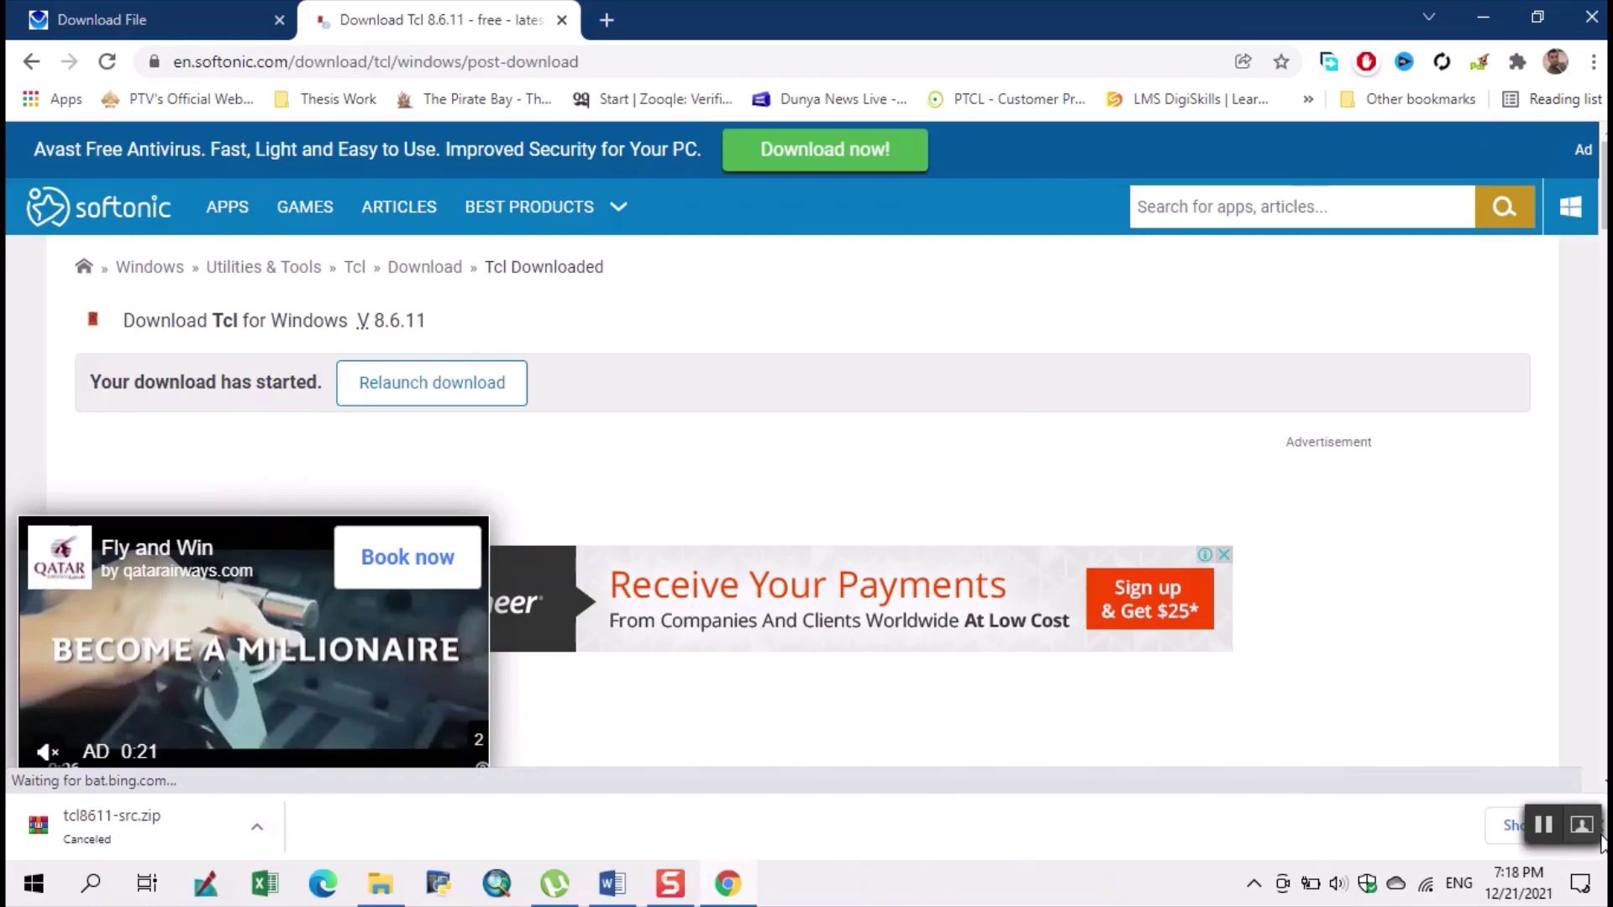
{"action": "left_click", "coordinate": [624, 893]}
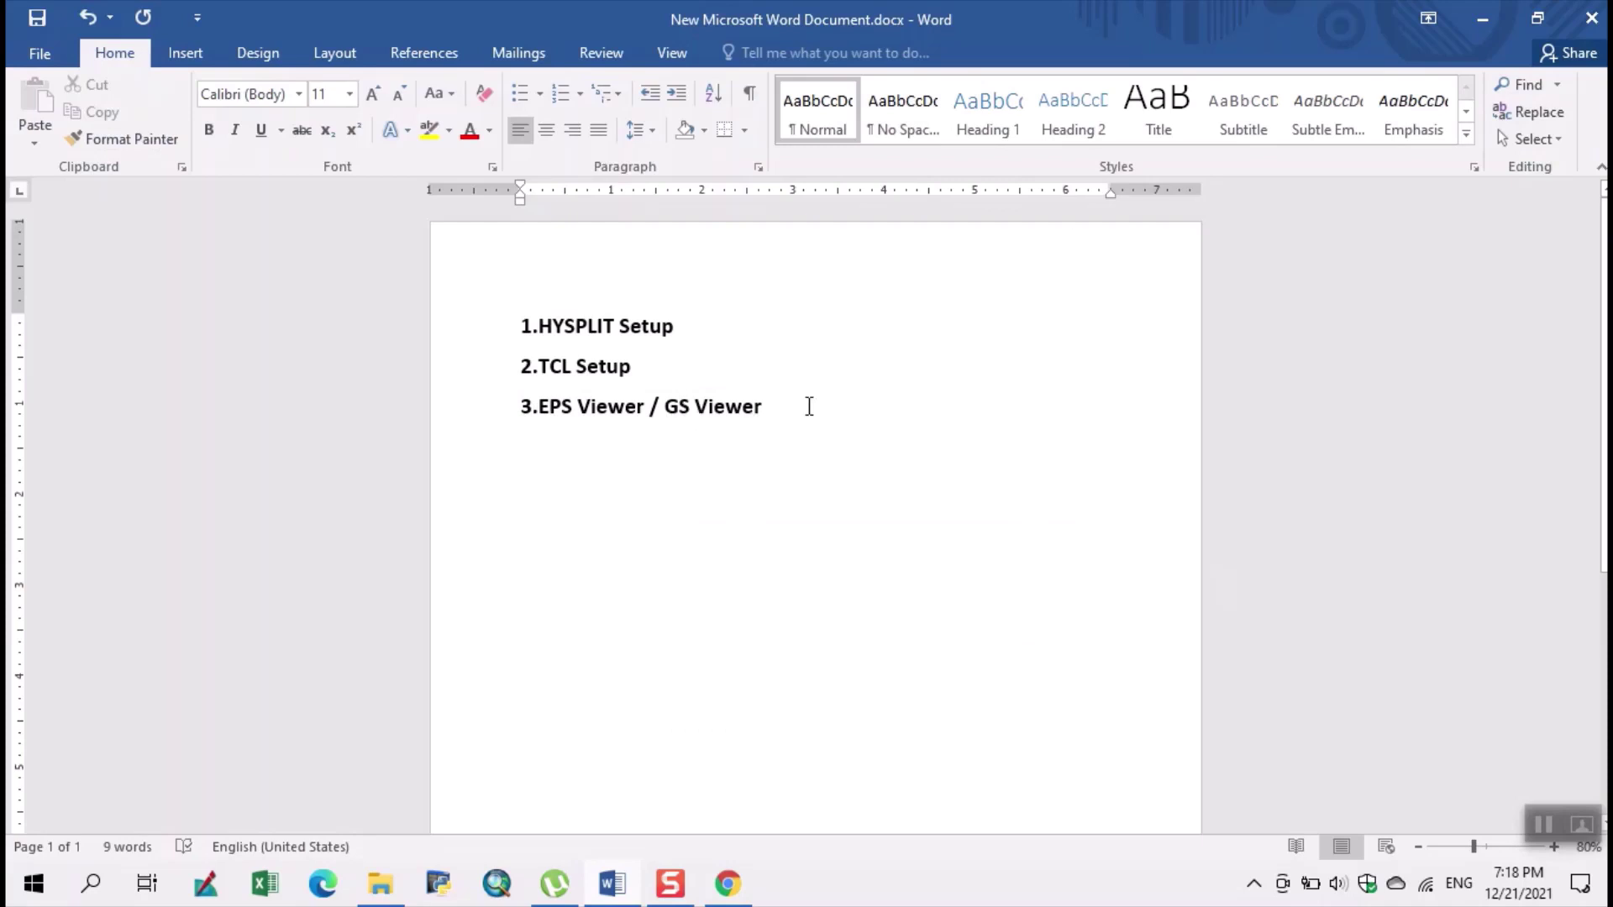
In a new tab, search Google for 'postscript viewer windows 10 DOWNLOAD'.
{"action": "left_click", "coordinate": [1498, 18]}
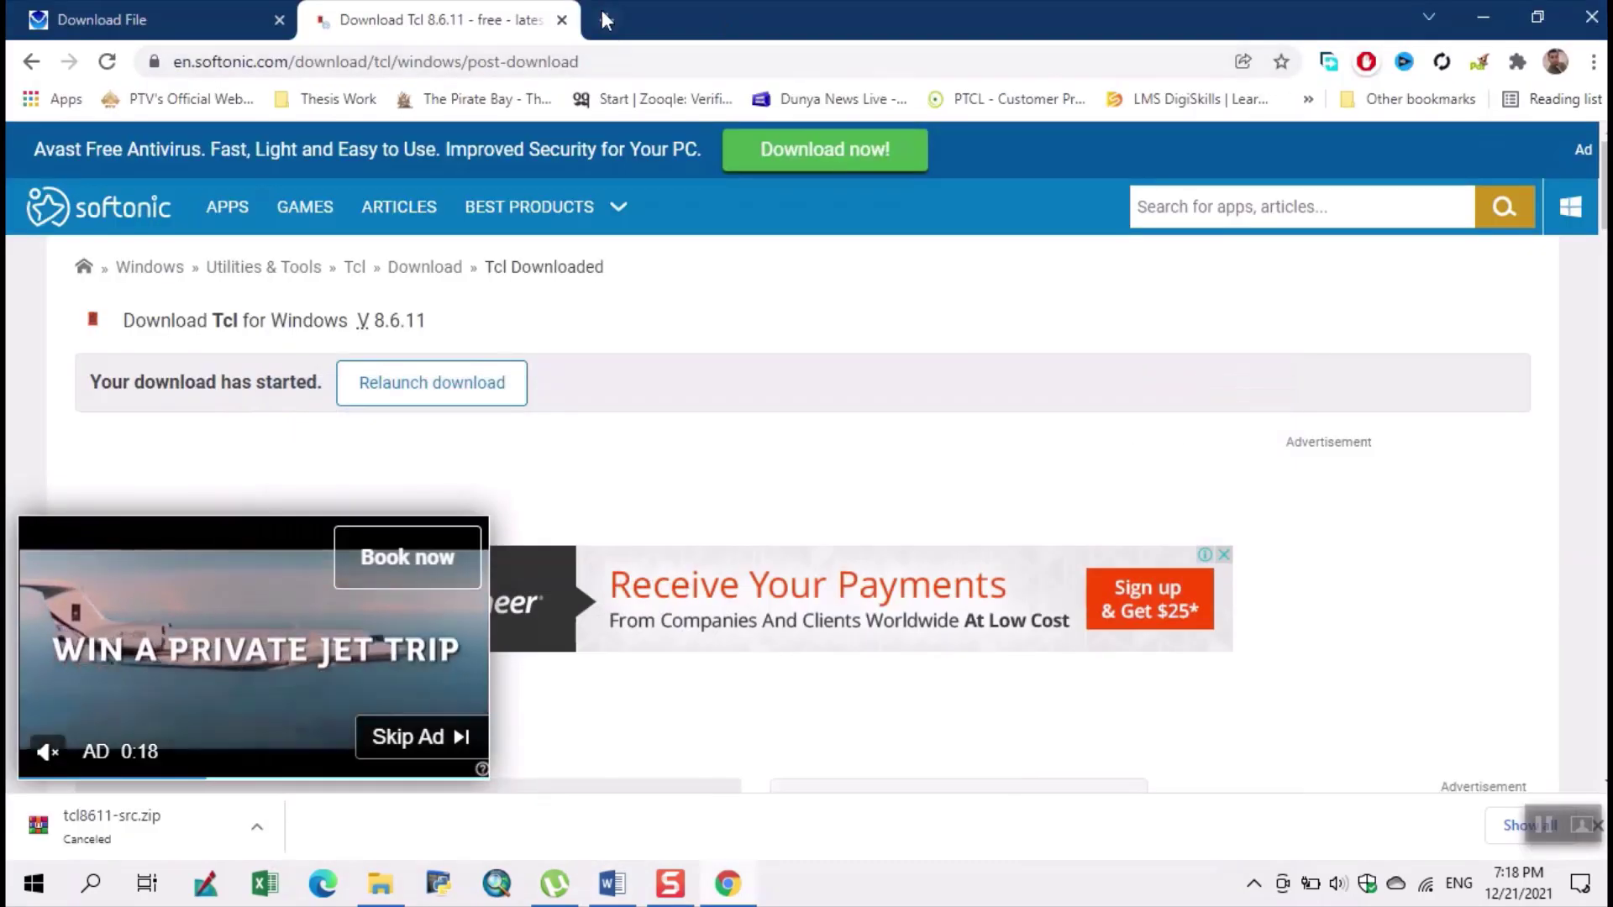
{"action": "key", "text": "ctrl+t"}
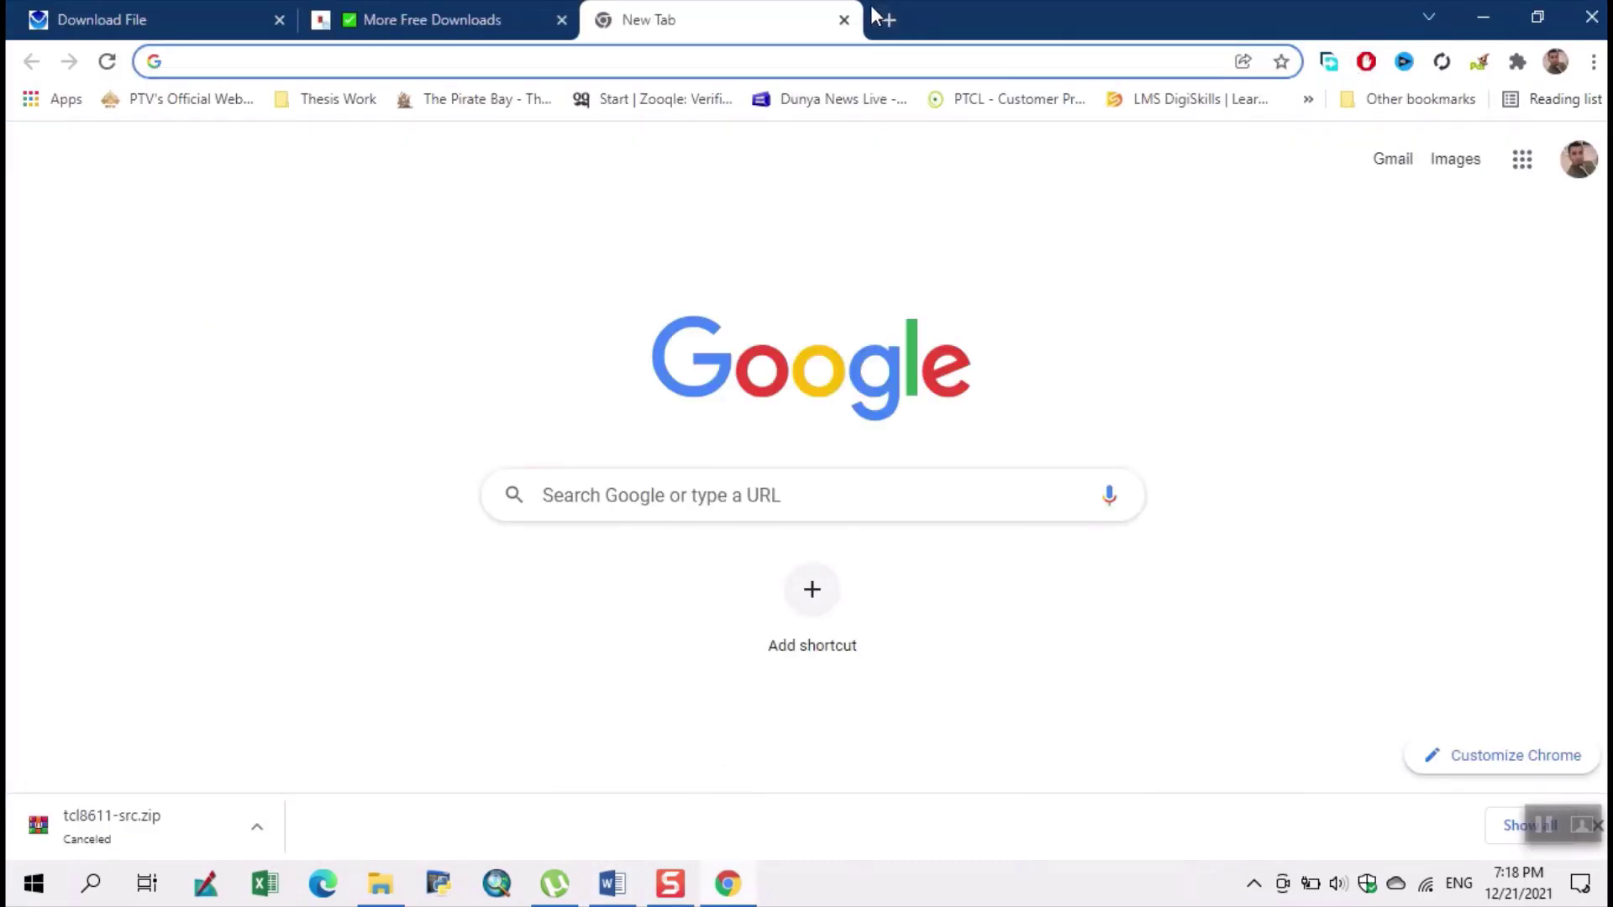
{"action": "type", "text": "POST"}
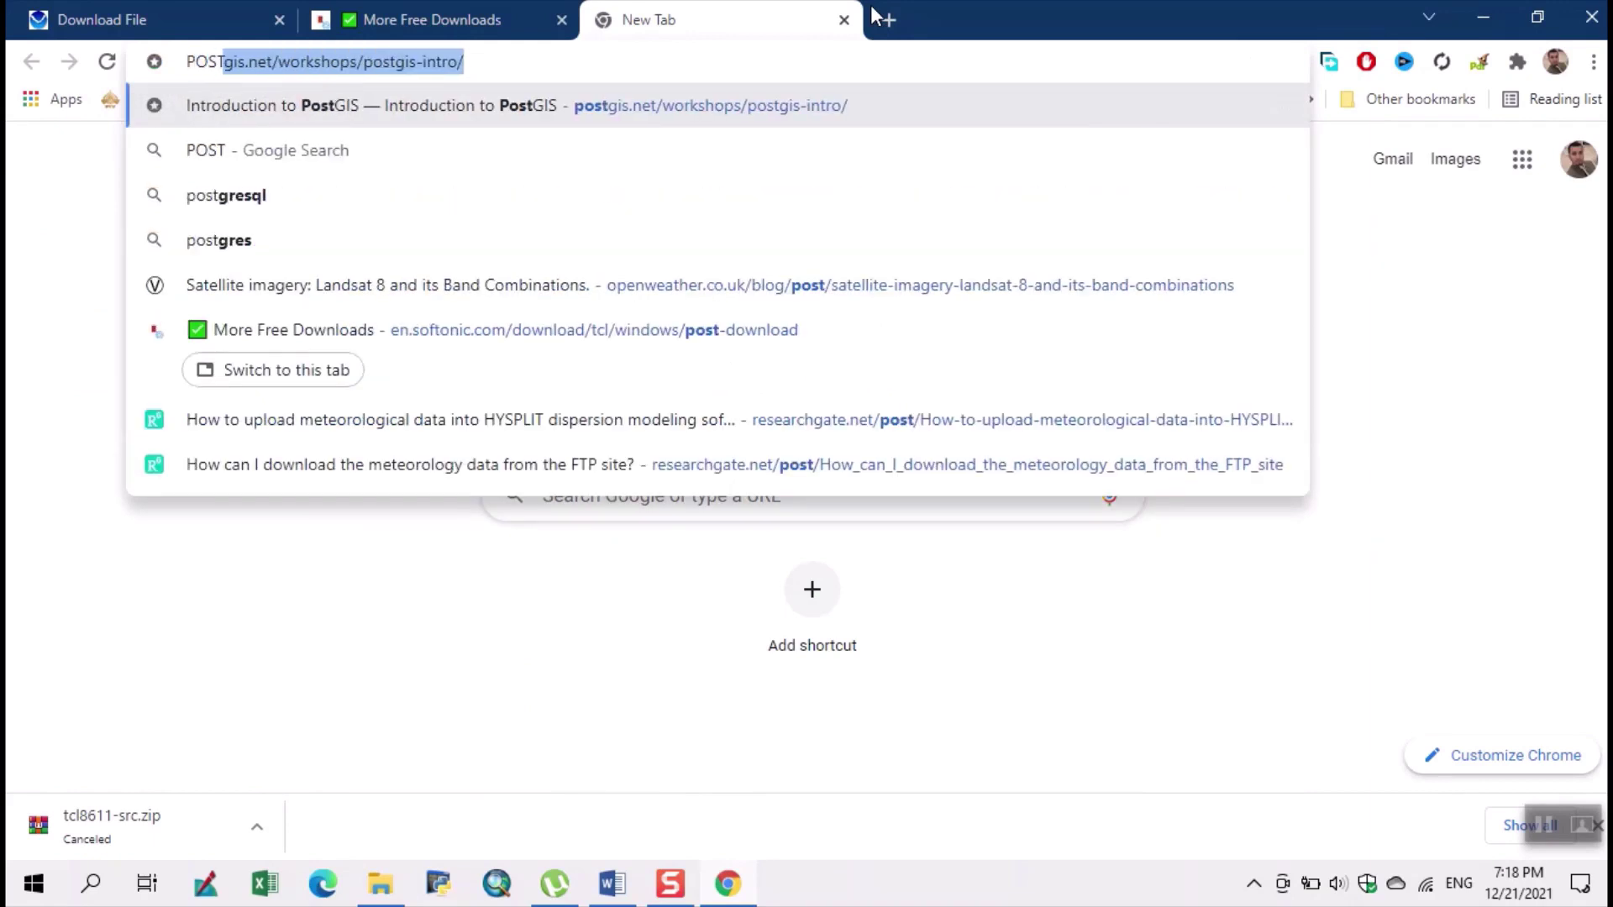
{"action": "type", "text": "TSCR"}
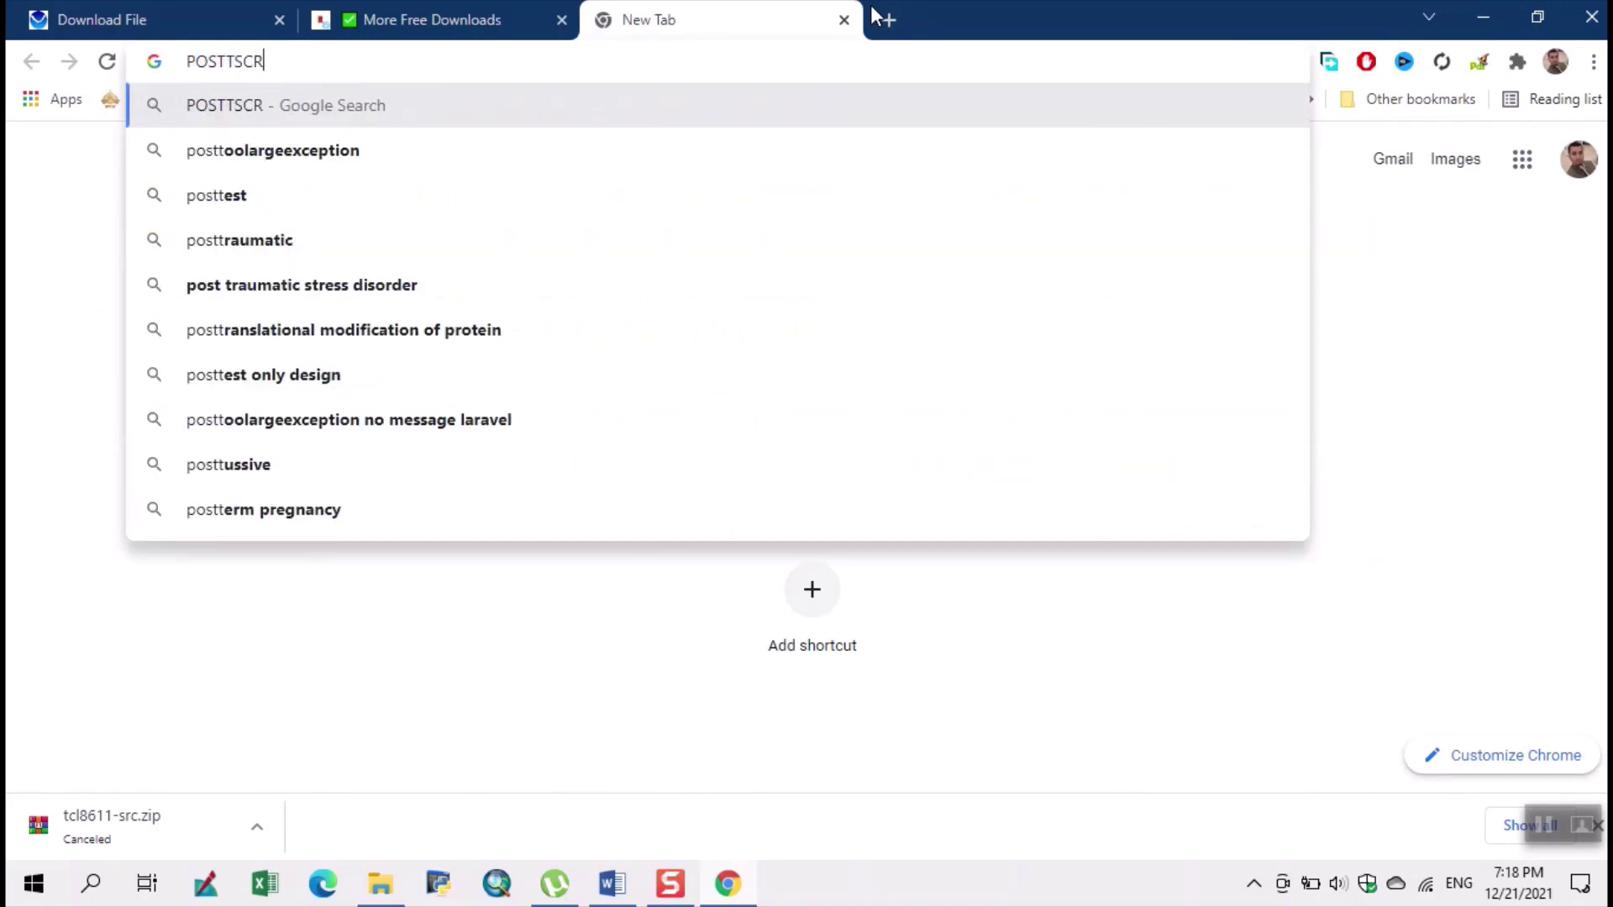
{"action": "type", "text": "IPY"}
{"action": "key", "text": "BackSpace"}
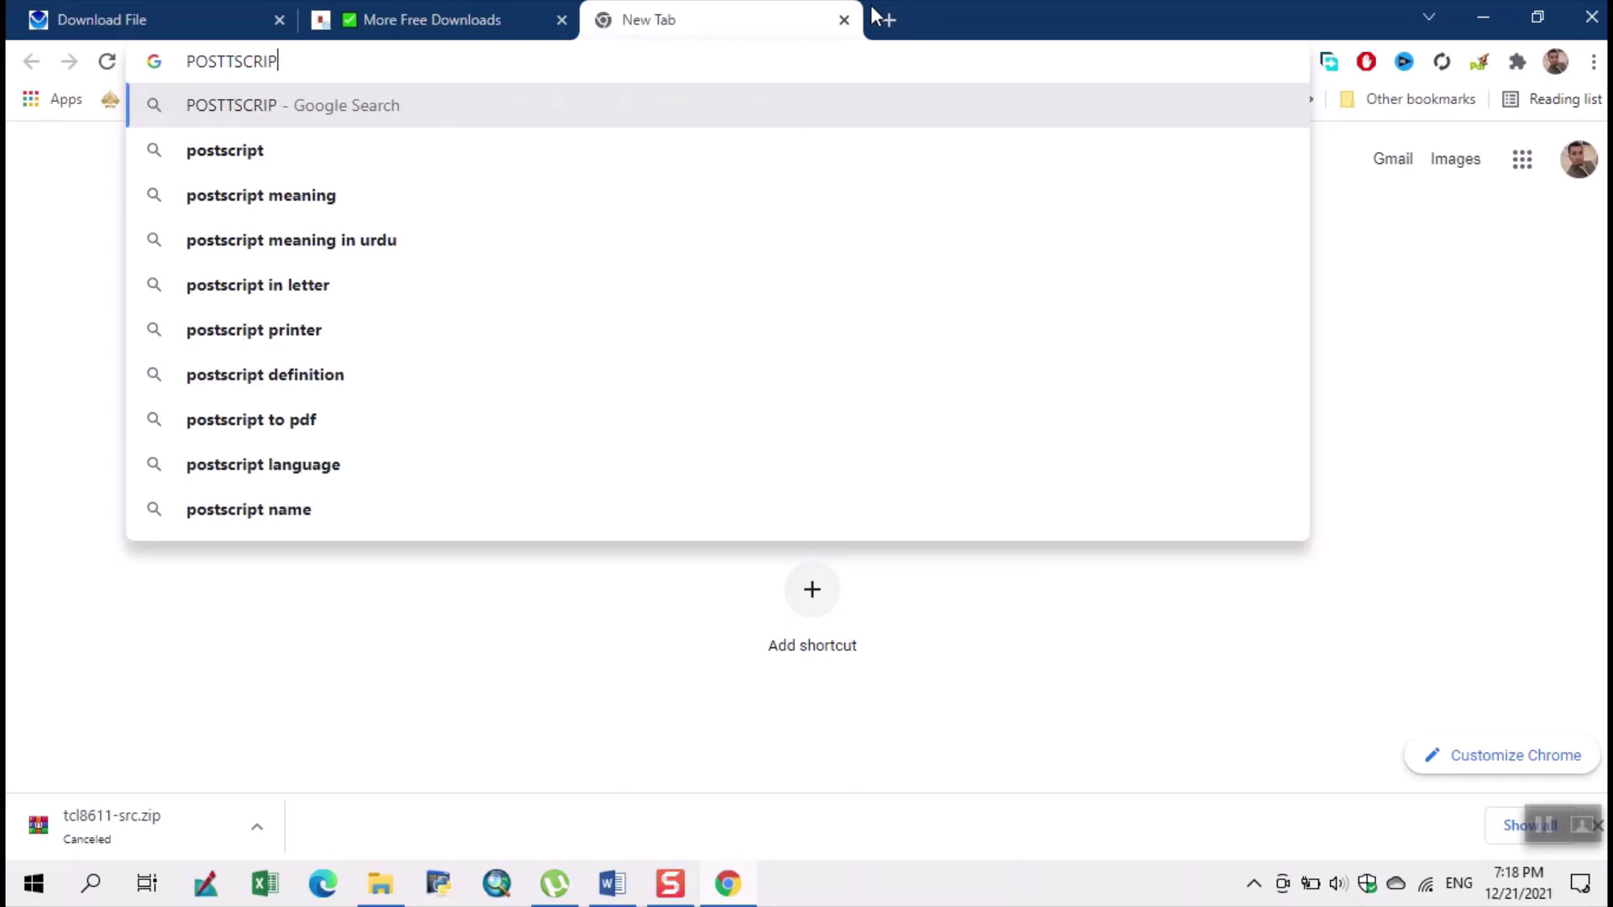
{"action": "type", "text": "T VIEWER"}
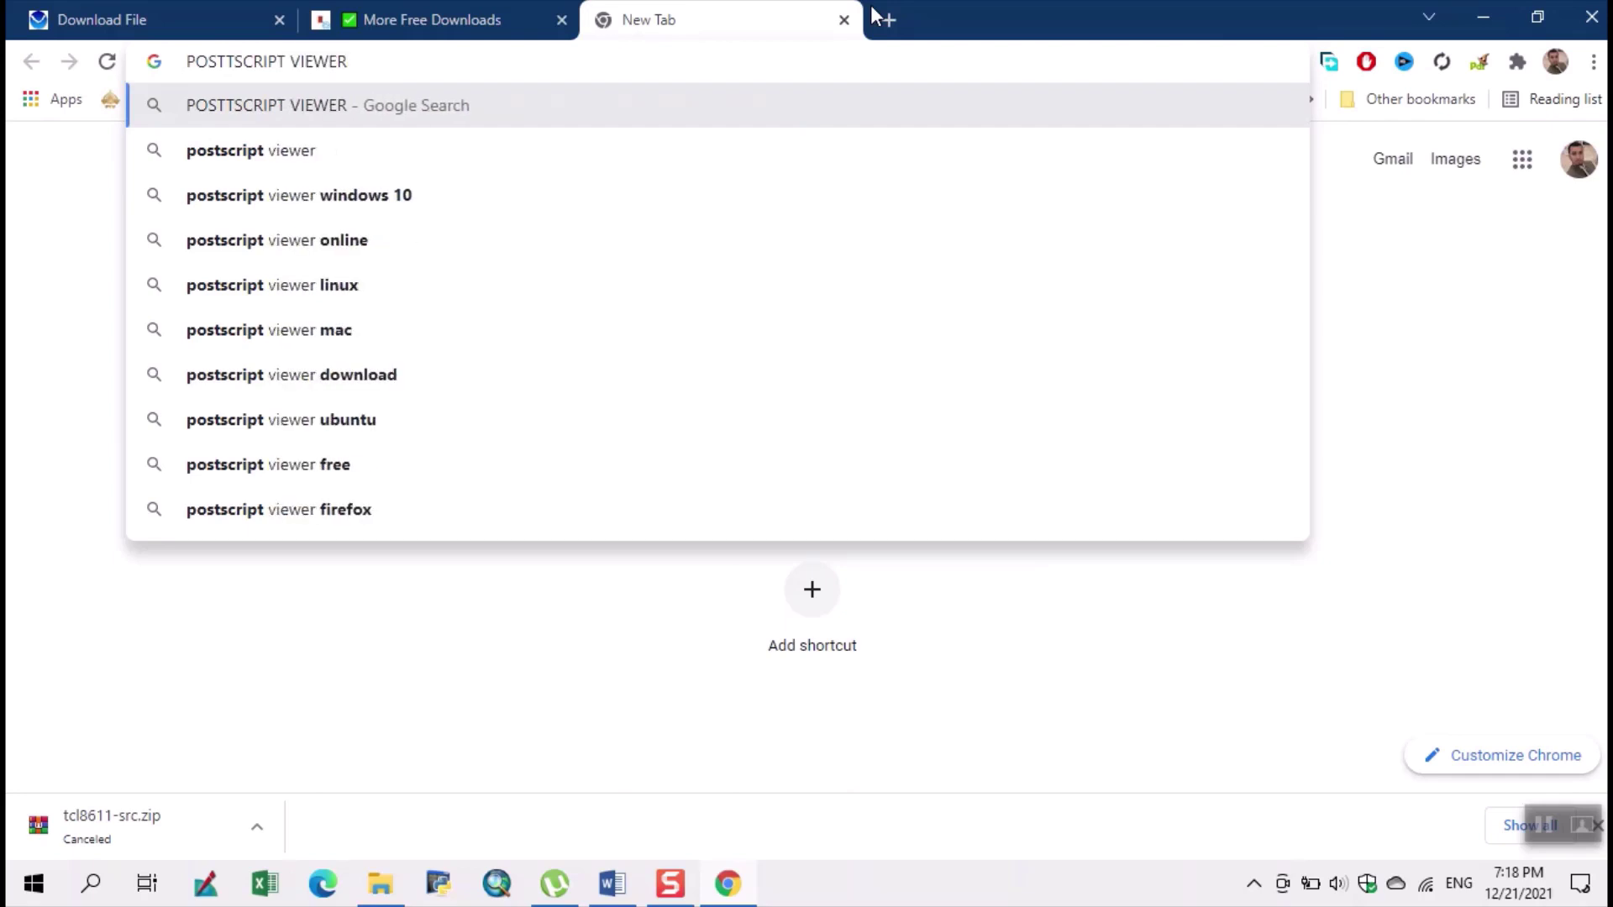
{"action": "key", "text": "Down"}
{"action": "key", "text": "Down"}
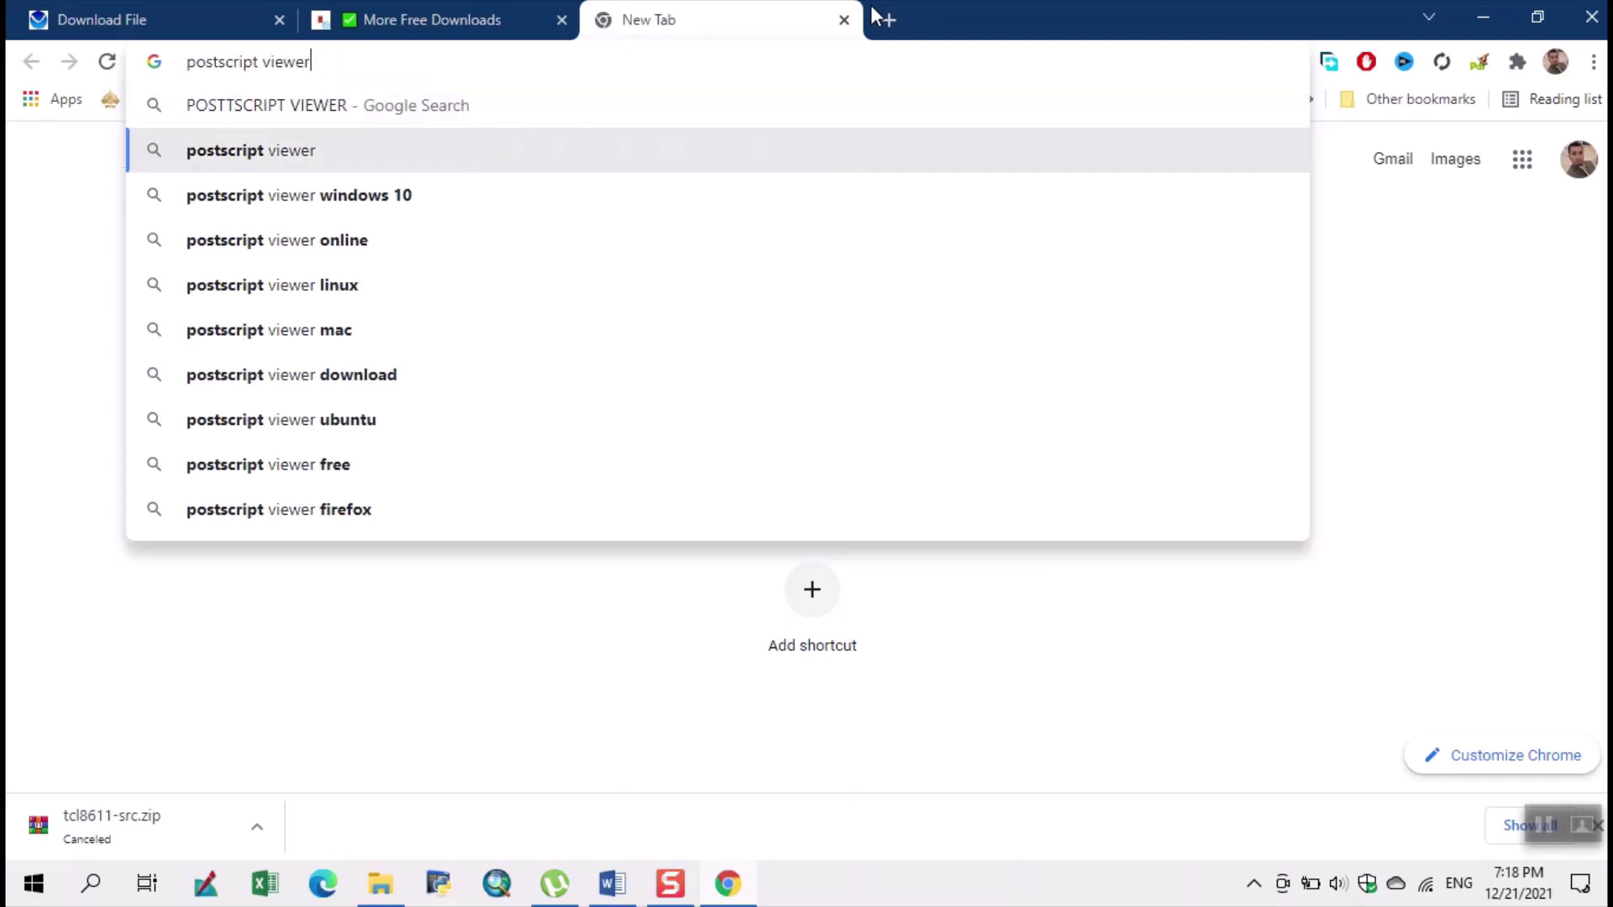
{"action": "type", "text": "DOWNLOAD"}
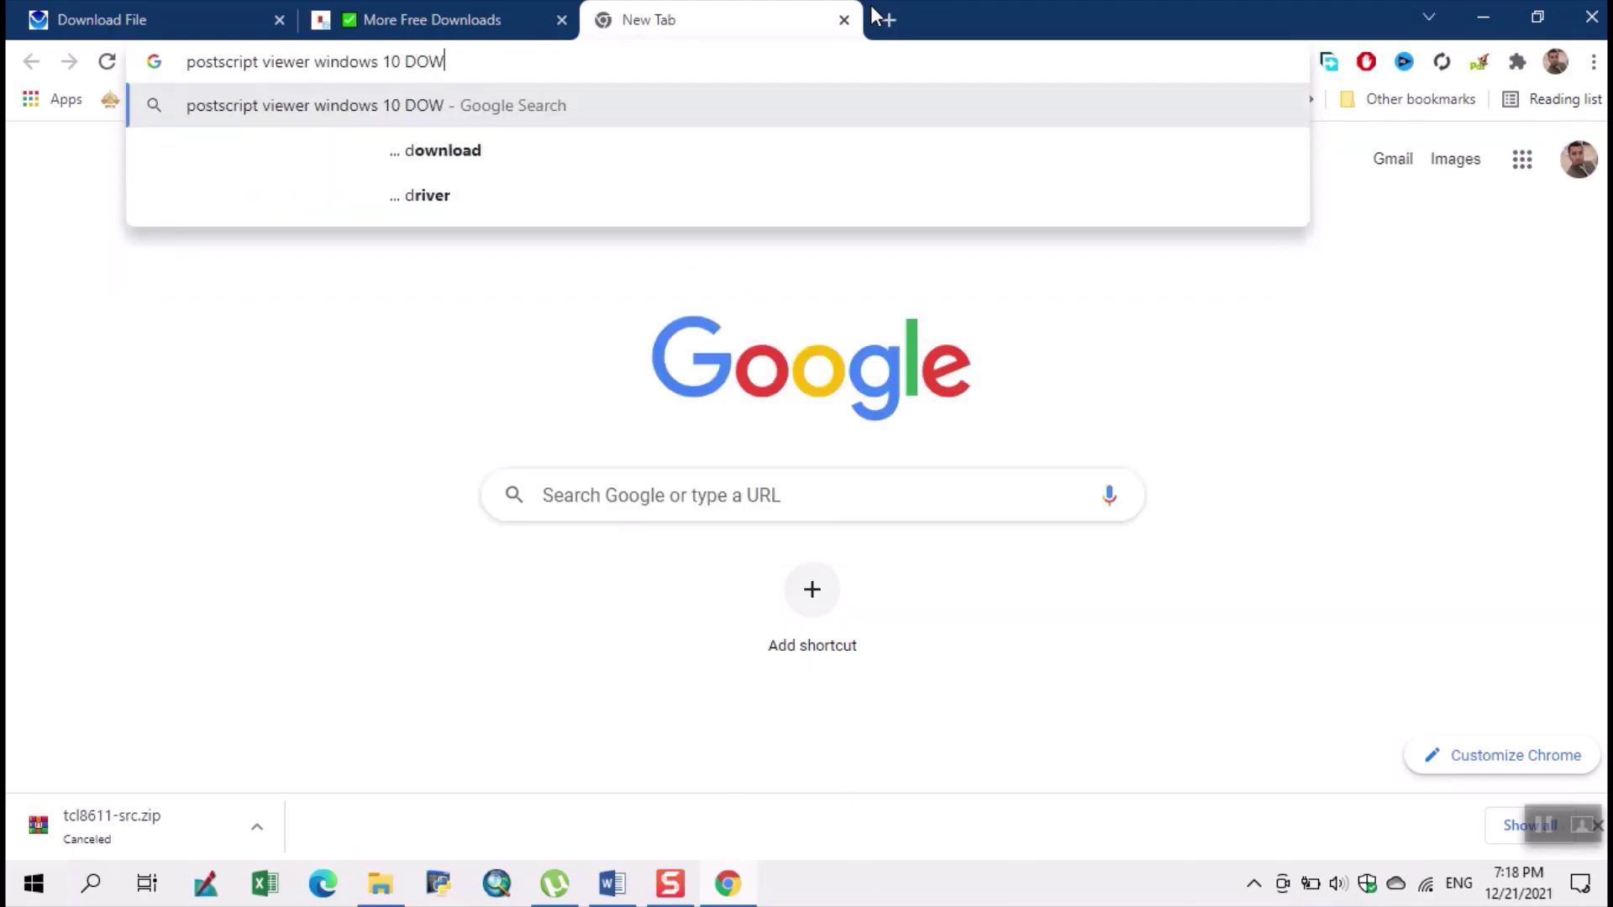
{"action": "key", "text": "Return"}
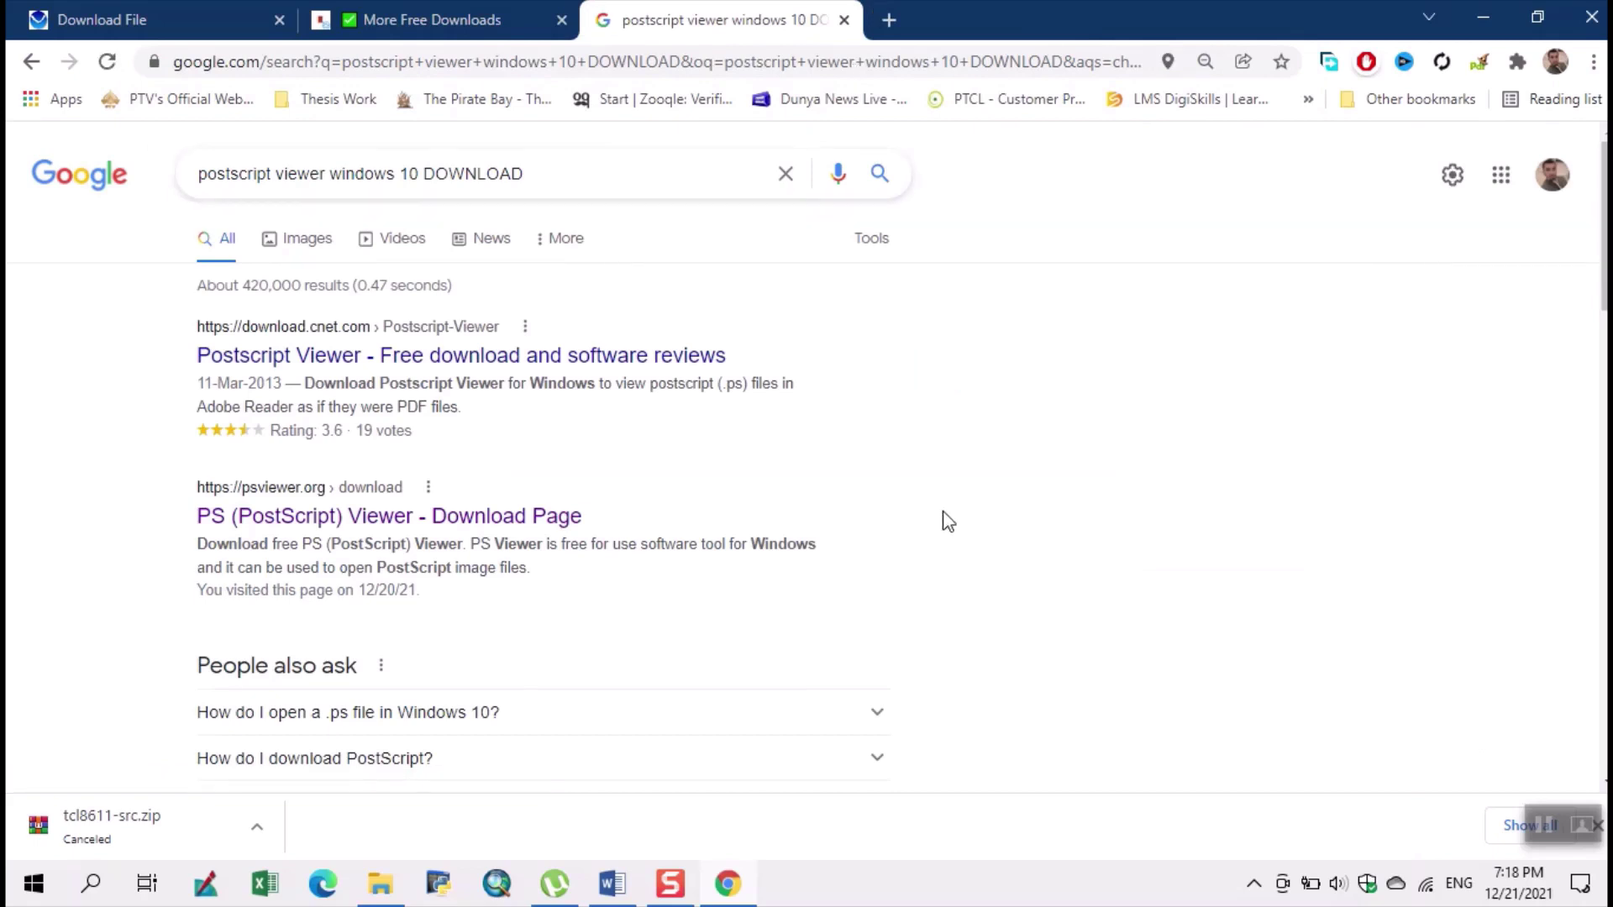
Scroll through the results listing PostScript viewer download sites.
{"action": "scroll", "coordinate": [873, 504], "scroll_direction": "down", "scroll_amount": 3}
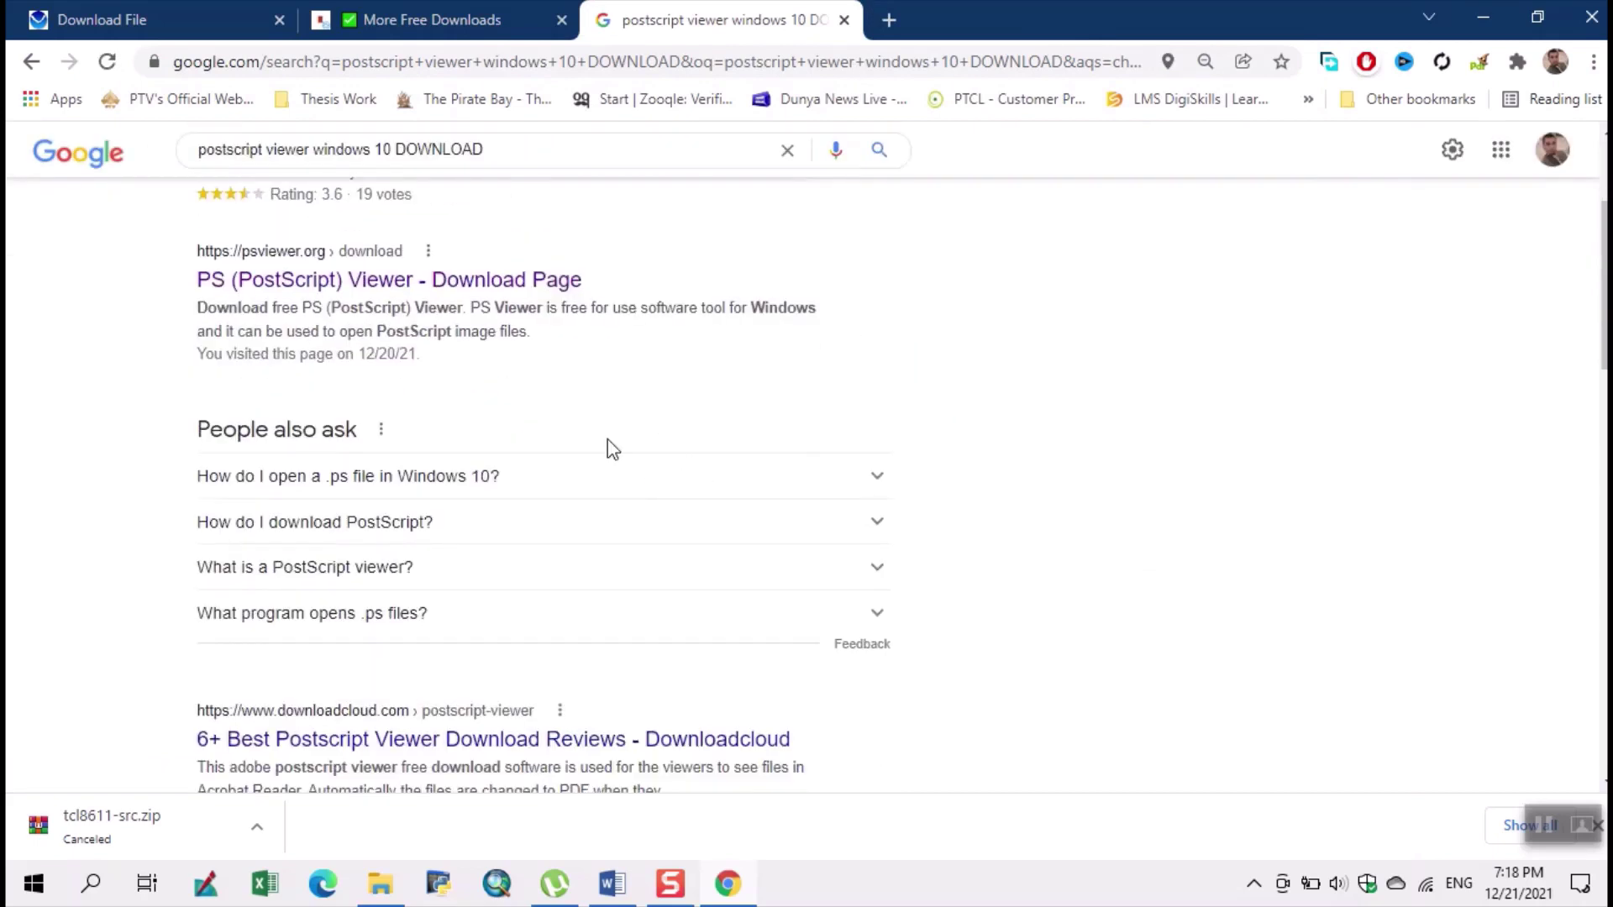
{"action": "scroll", "coordinate": [1008, 563], "scroll_direction": "down", "scroll_amount": 4}
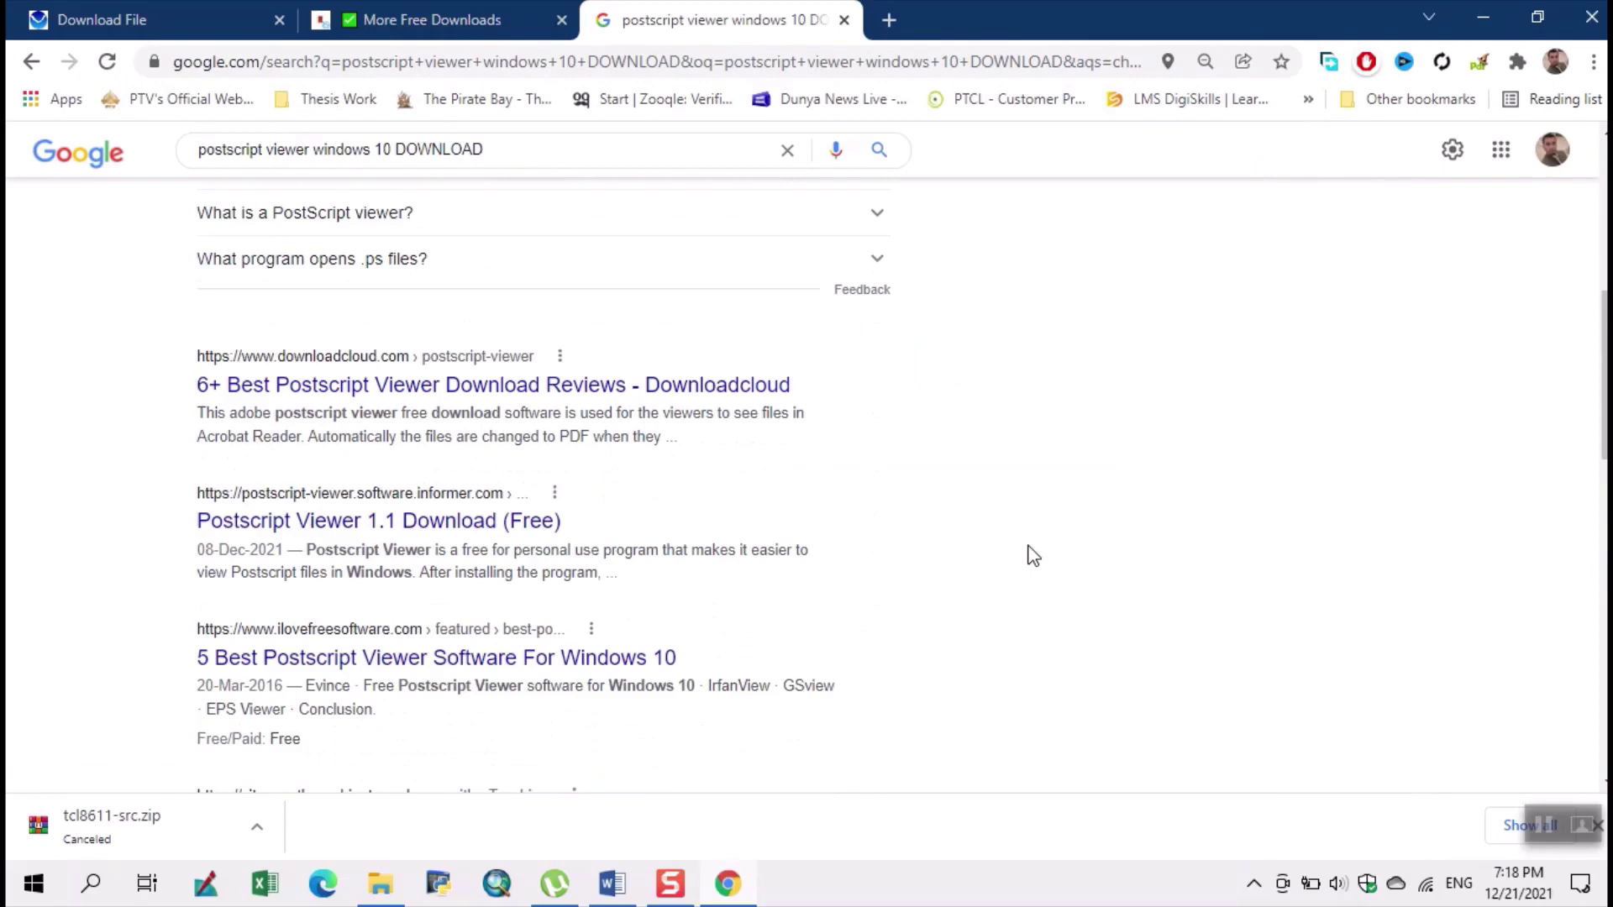
{"action": "scroll", "coordinate": [1030, 551], "scroll_direction": "down", "scroll_amount": 3}
{"action": "scroll", "coordinate": [1033, 556], "scroll_direction": "down", "scroll_amount": 4}
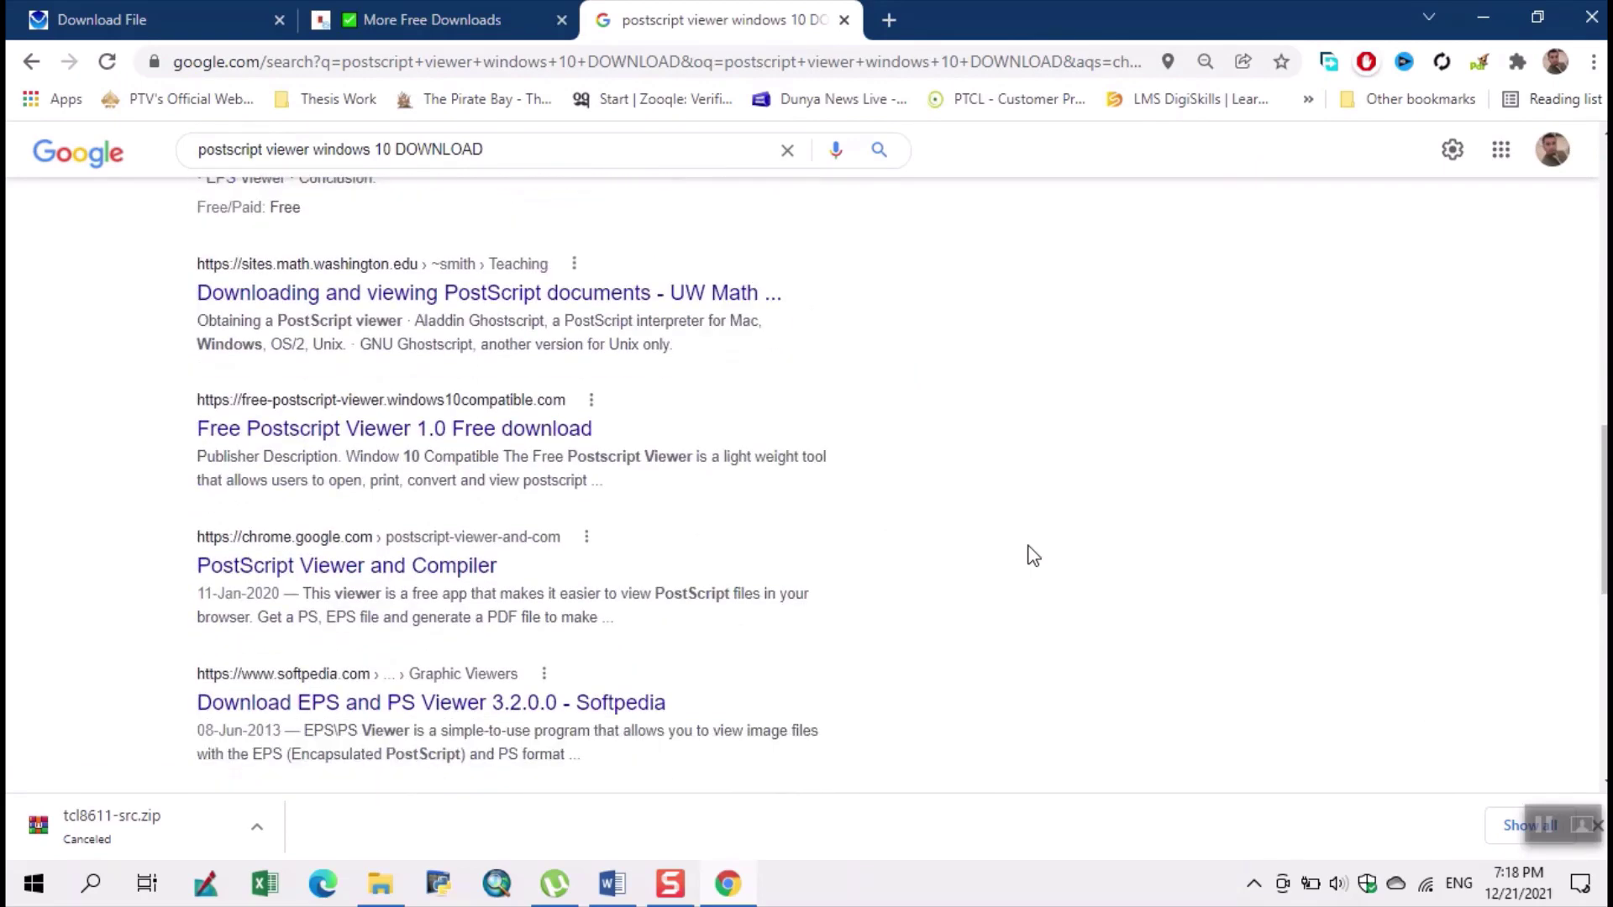
{"action": "scroll", "coordinate": [1034, 556], "scroll_direction": "down", "scroll_amount": 3}
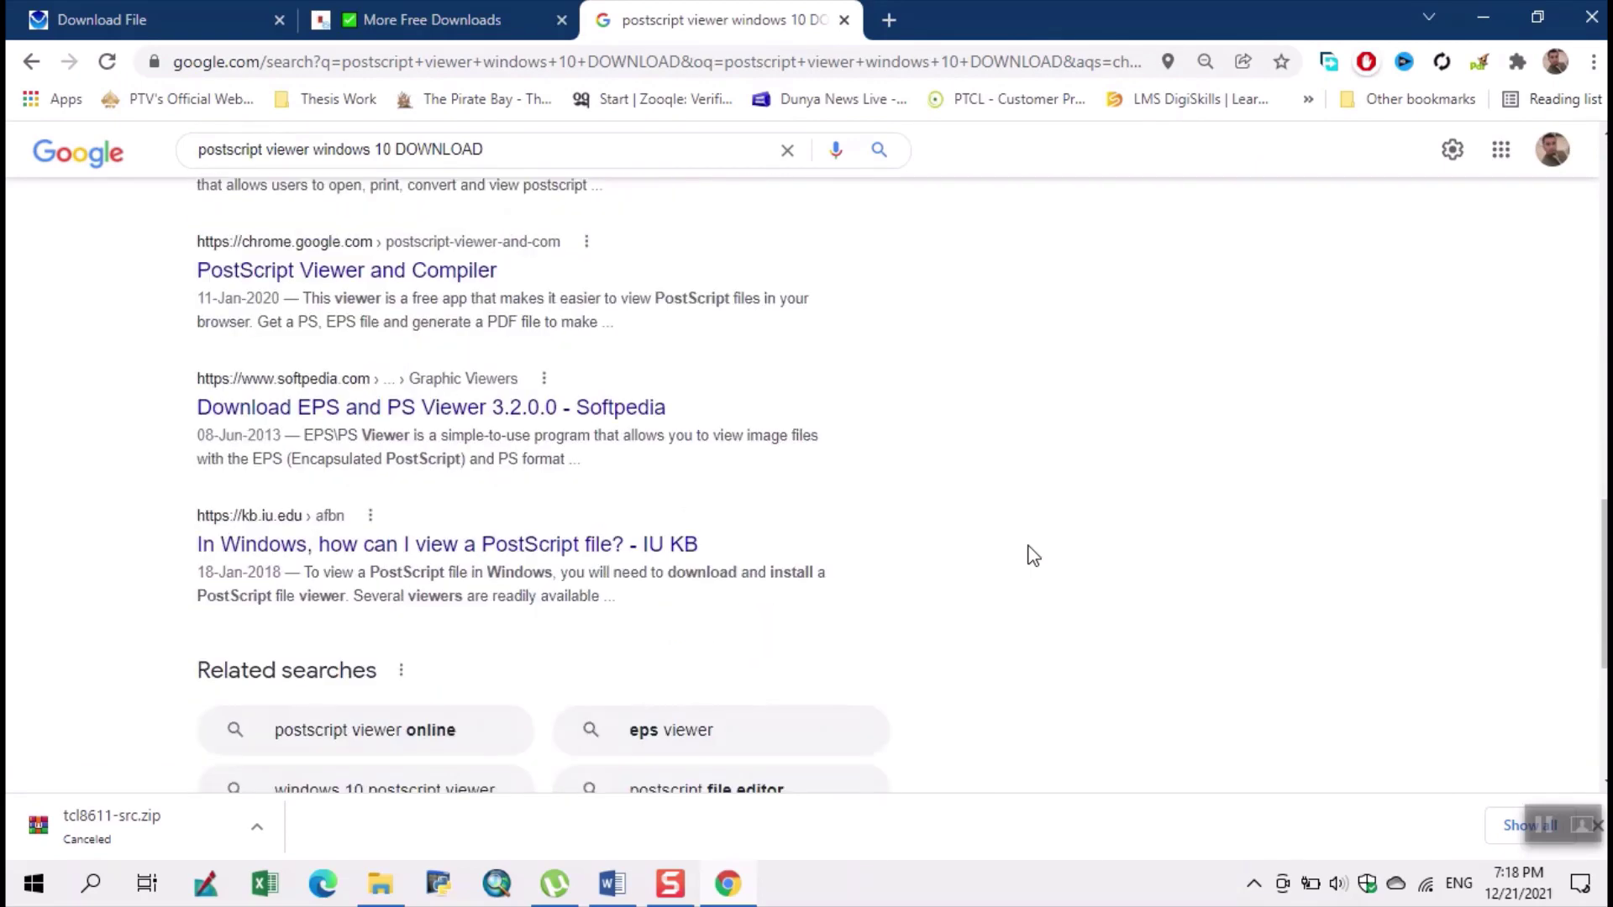
Open Softpedia's EPS and PS Viewer page and choose the External mirror 1 download.
{"action": "left_click", "coordinate": [553, 410]}
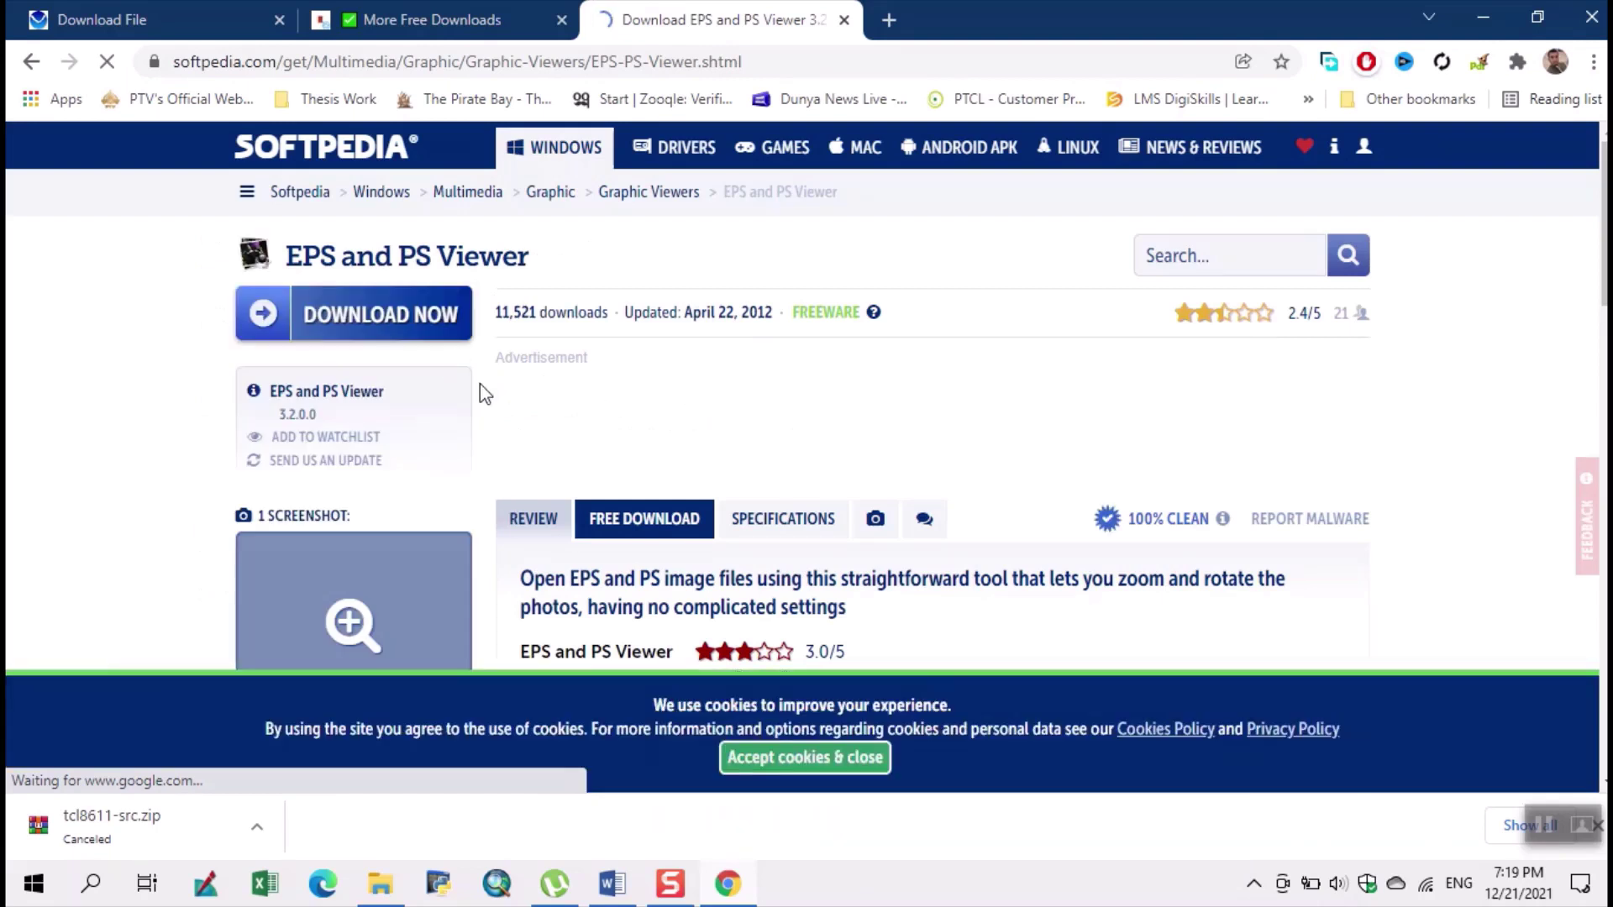
{"action": "left_click", "coordinate": [426, 316]}
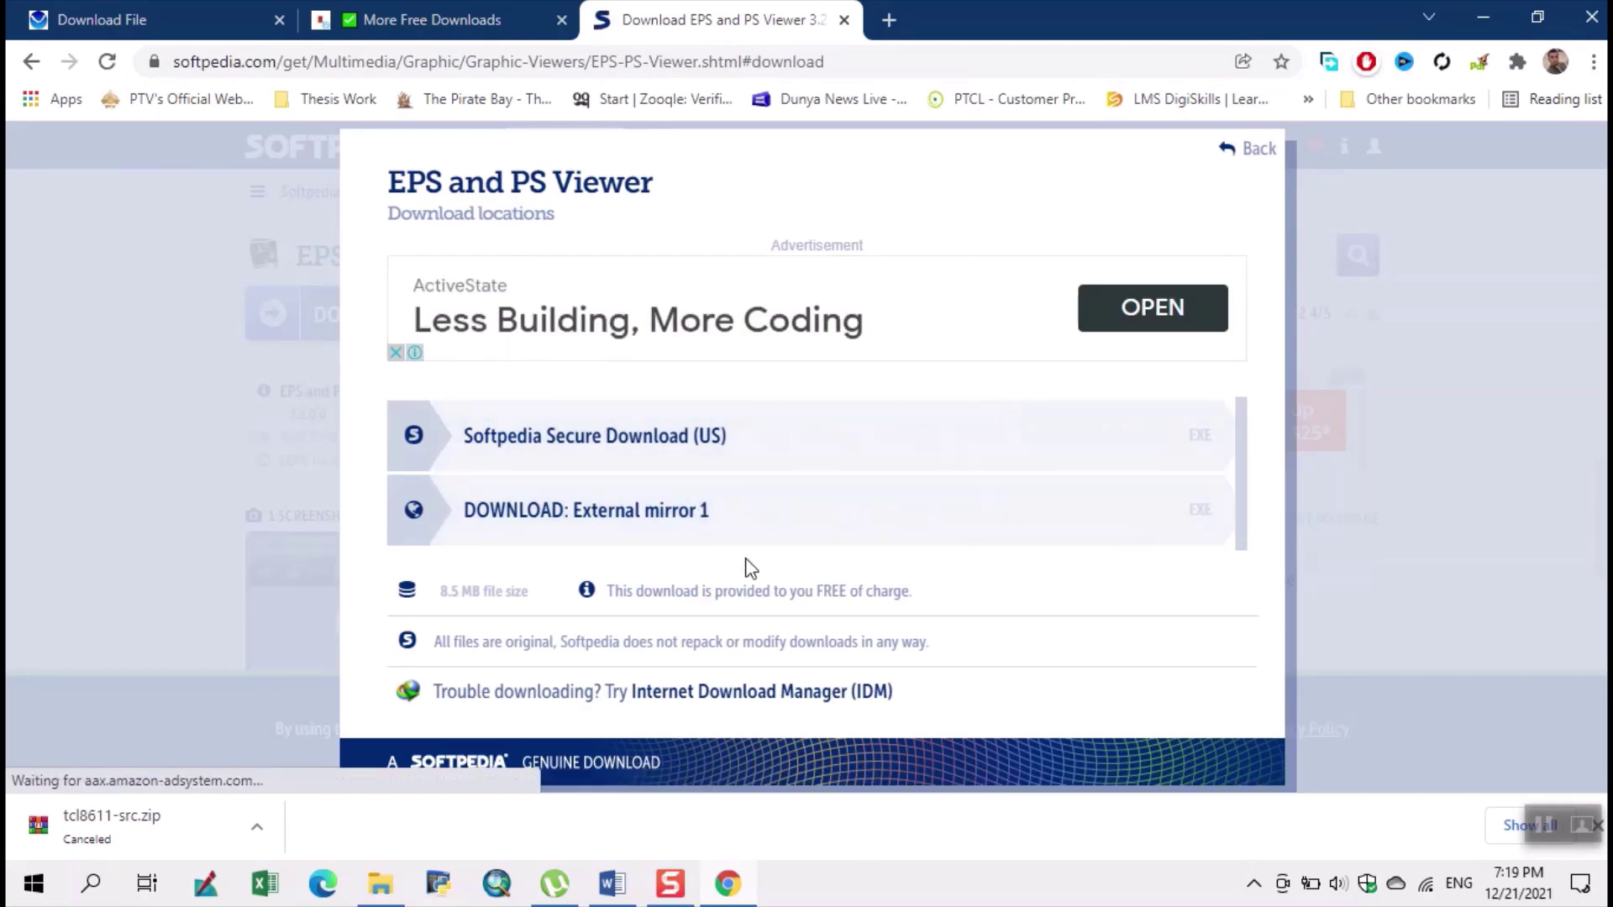
{"action": "left_click", "coordinate": [656, 522]}
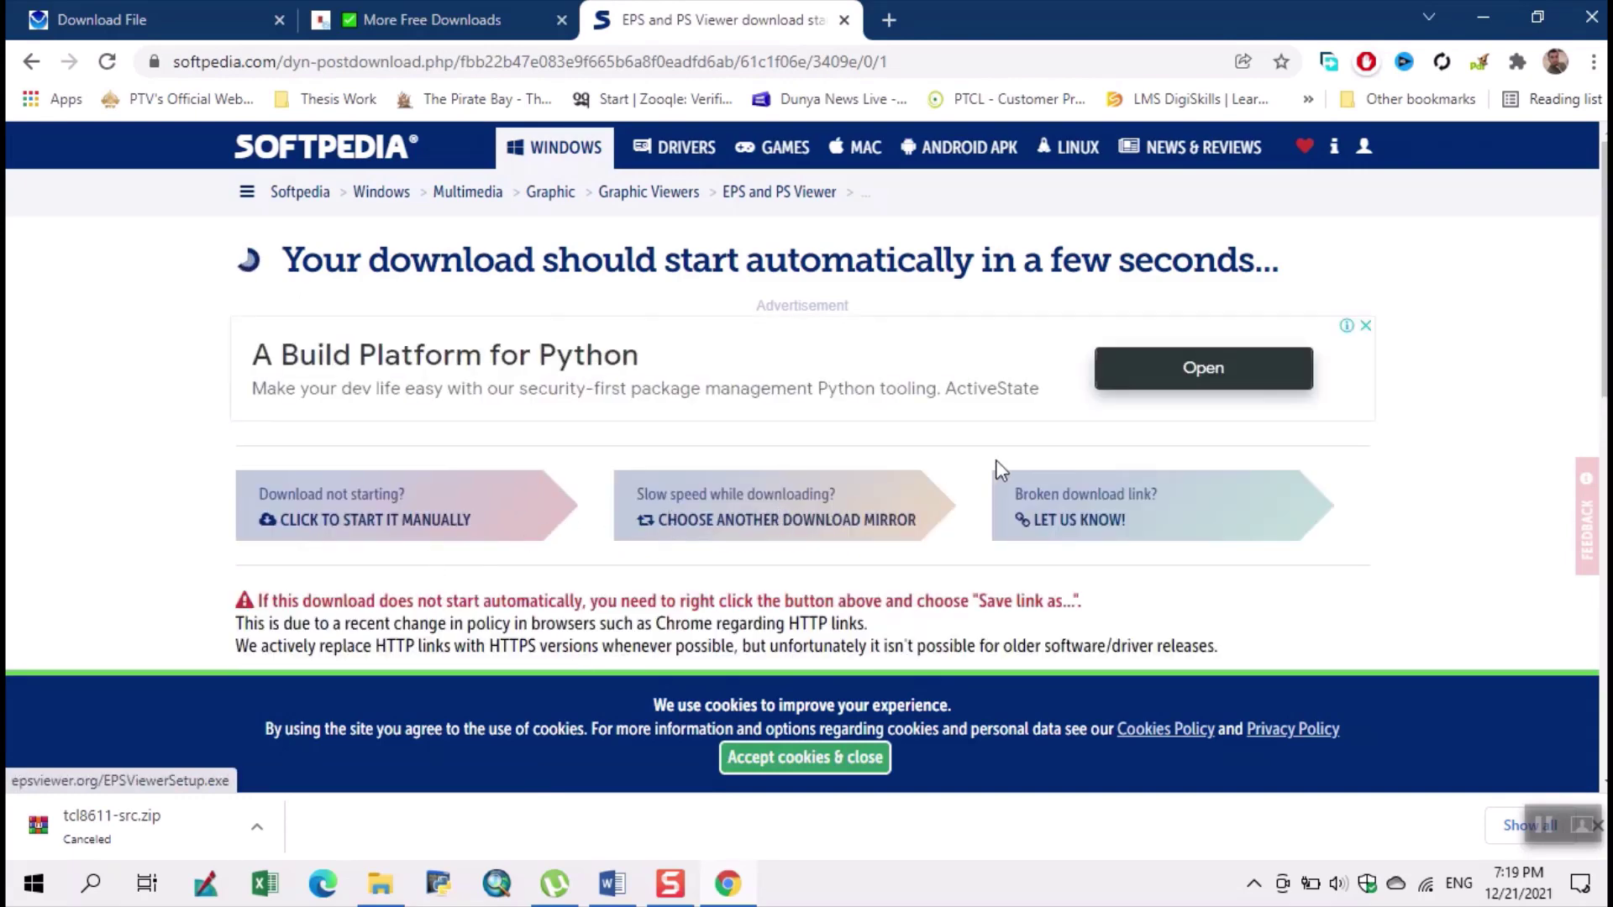
Start the EPS and PS Viewer download manually from the download page.
{"action": "scroll", "coordinate": [1000, 483], "scroll_direction": "down", "scroll_amount": 3}
{"action": "scroll", "coordinate": [1004, 485], "scroll_direction": "down", "scroll_amount": 4}
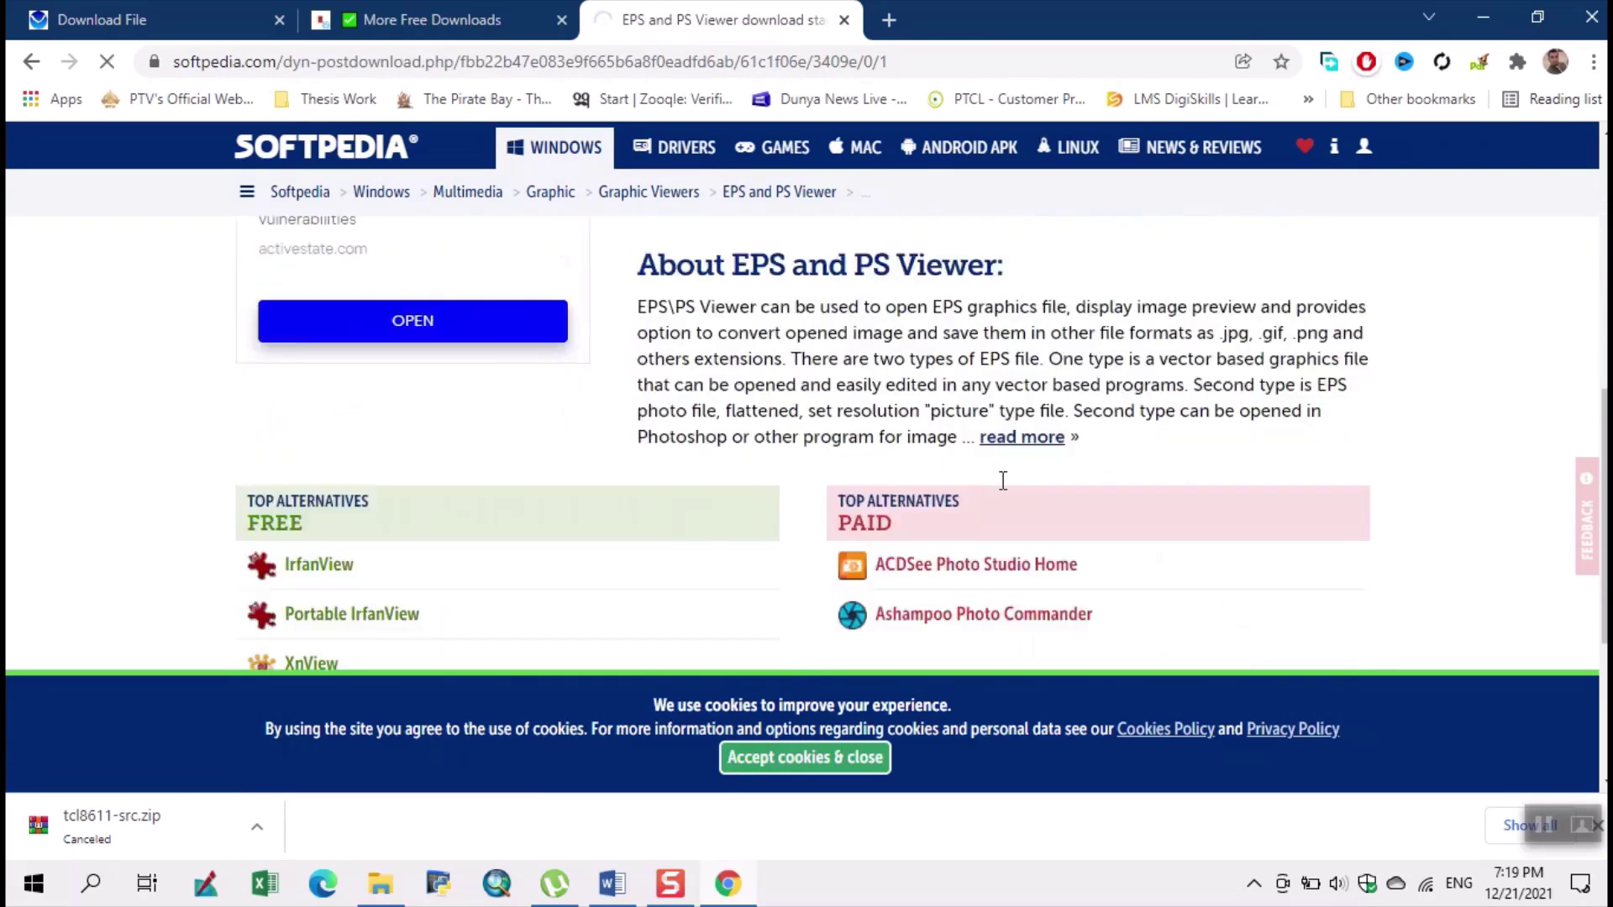
{"action": "scroll", "coordinate": [1002, 480], "scroll_direction": "up", "scroll_amount": 6}
{"action": "scroll", "coordinate": [1002, 481], "scroll_direction": "up", "scroll_amount": 1}
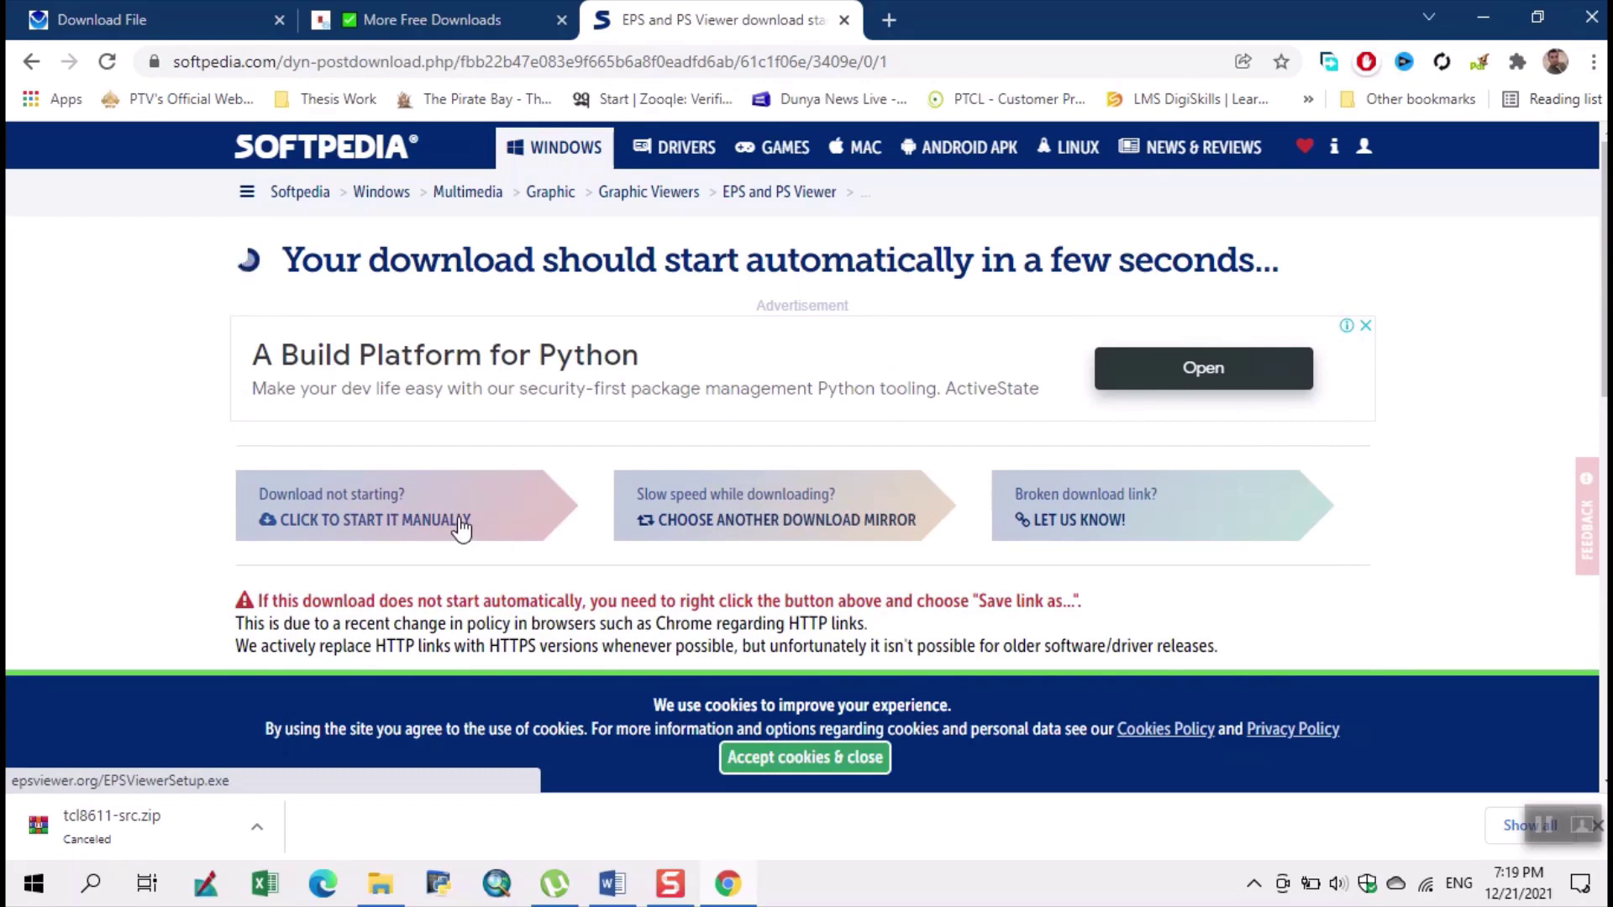
{"action": "left_click", "coordinate": [410, 519]}
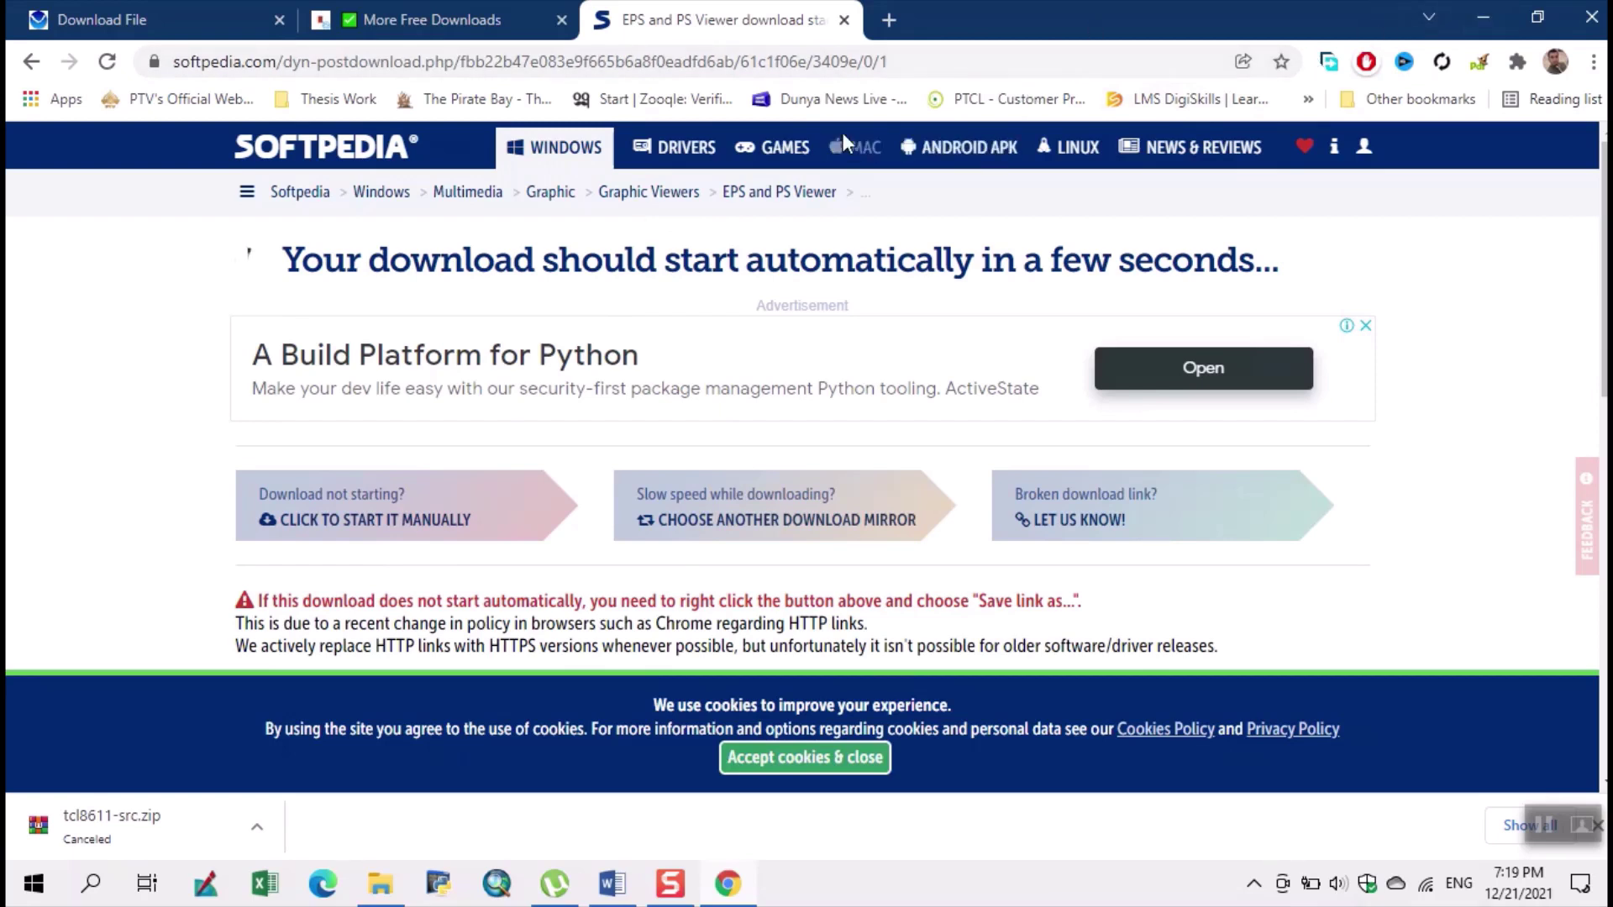
Minimize Chrome and refresh the Windows desktop.
{"action": "left_click", "coordinate": [1495, 10]}
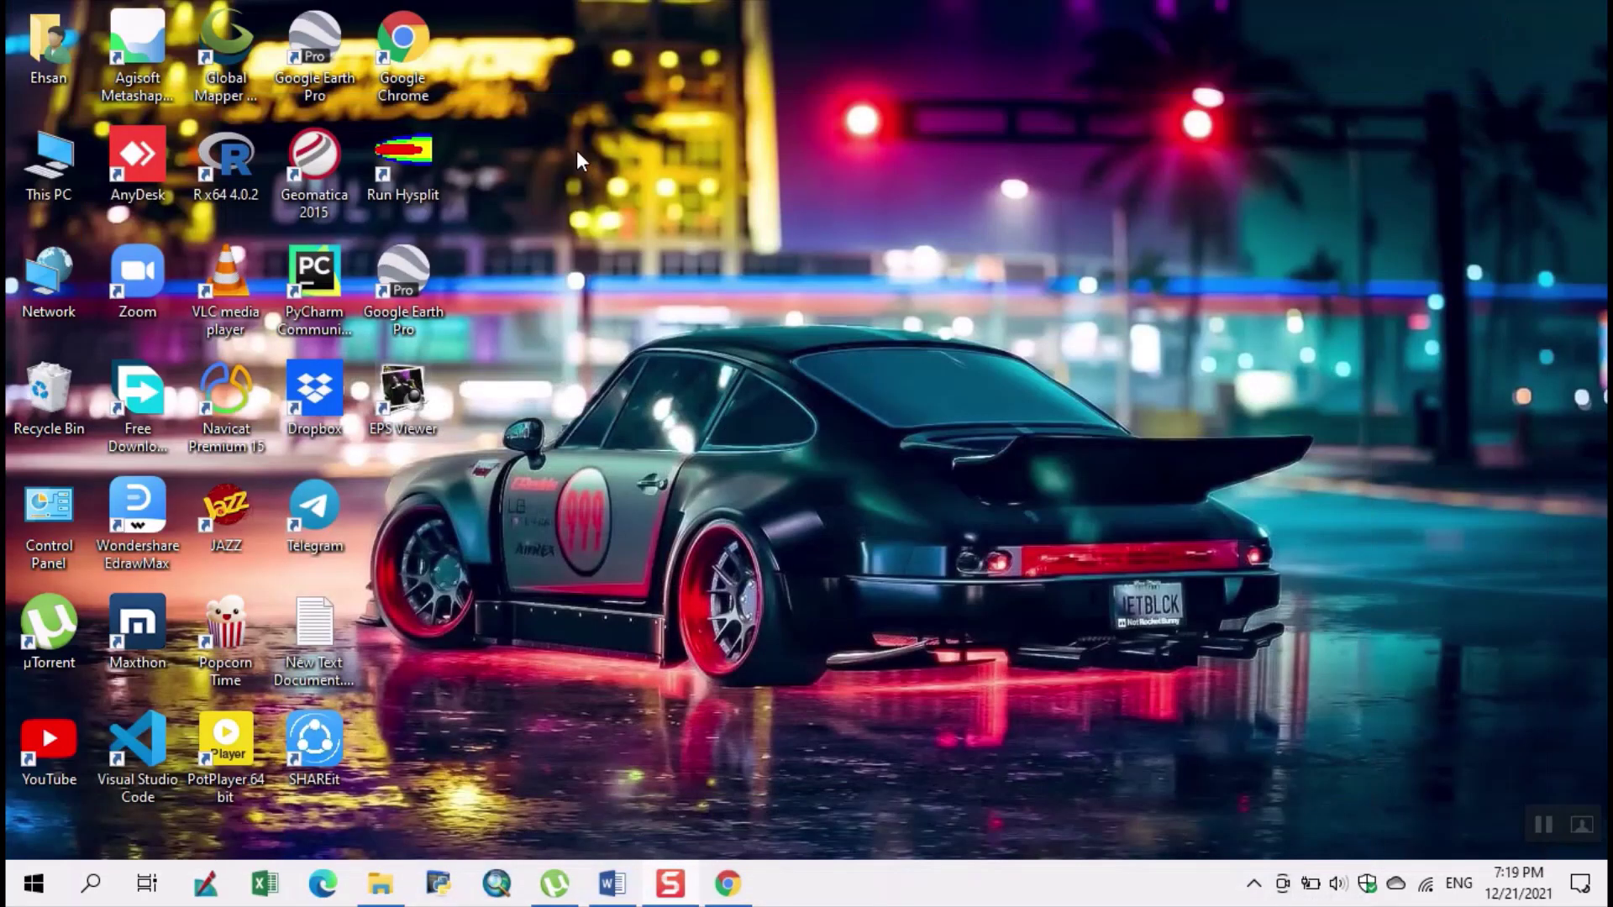
{"action": "right_click", "coordinate": [844, 258]}
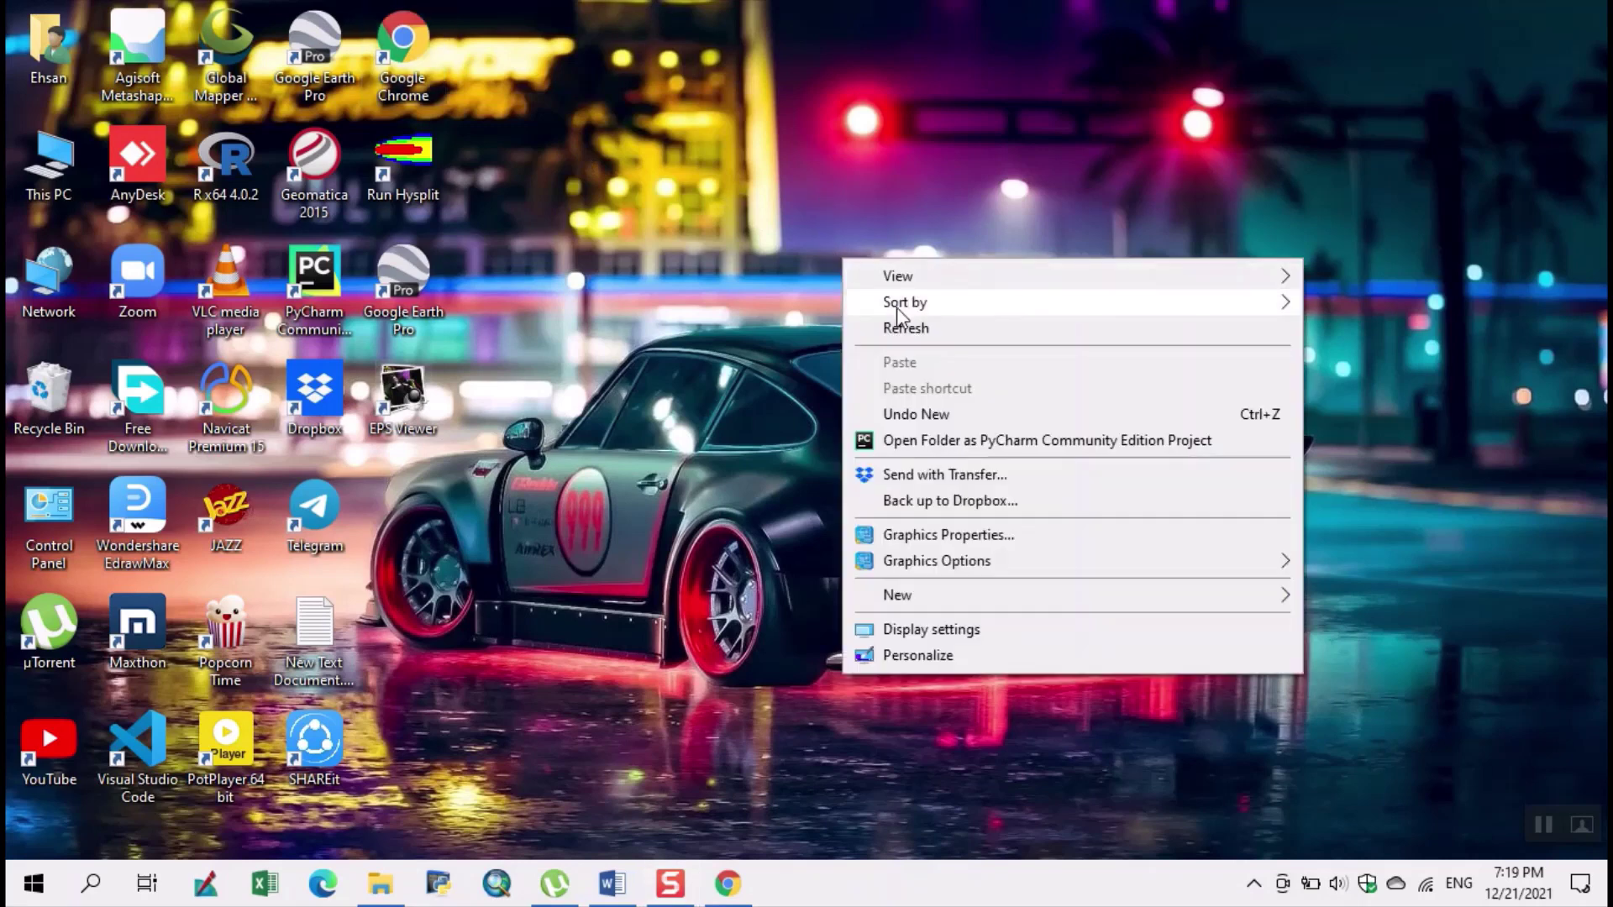
{"action": "left_click", "coordinate": [905, 325]}
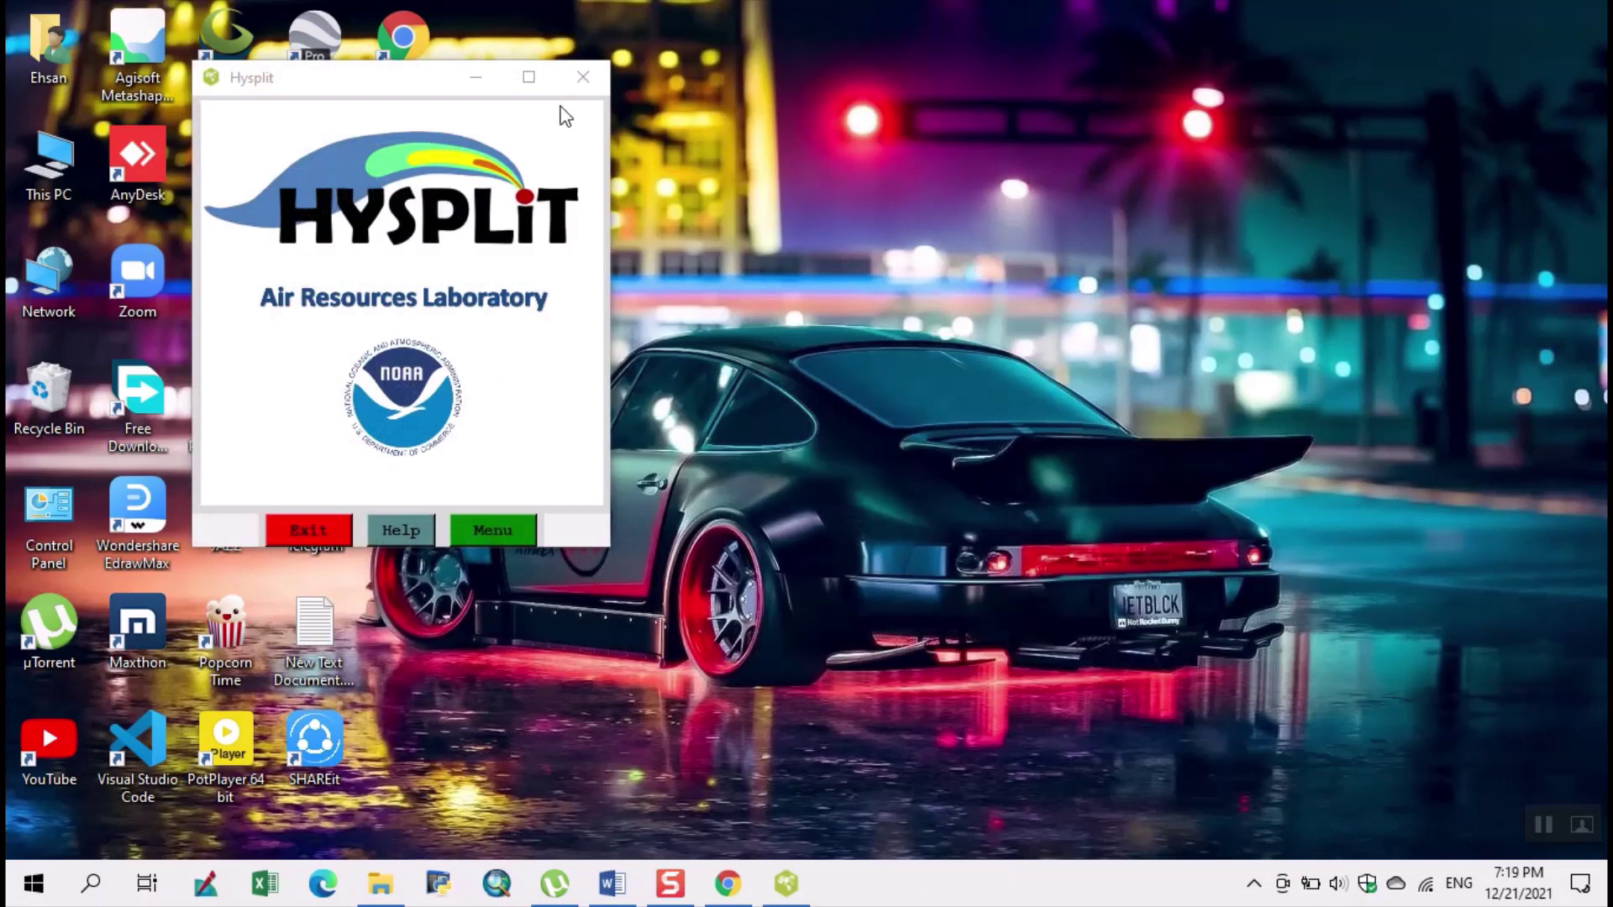
Maximize HYSPLIT, browse the Meteorology, Trajectory, Concentration and Advanced menus, then close Menus of Hysplit.
{"action": "left_click", "coordinate": [530, 76]}
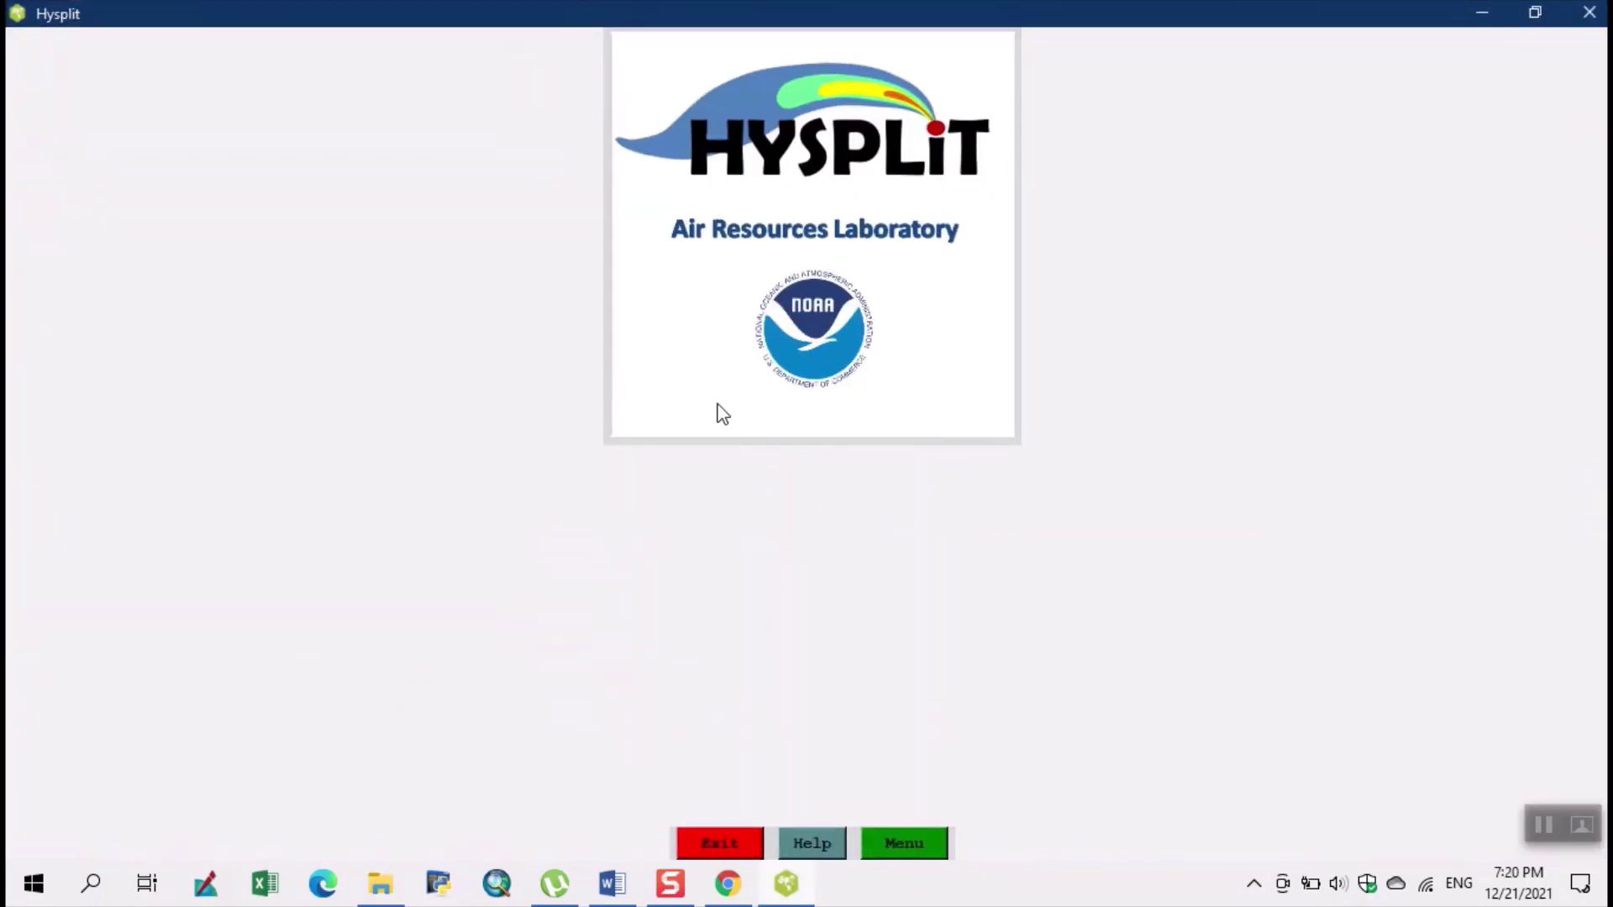
{"action": "left_click", "coordinate": [912, 849]}
{"action": "left_click", "coordinate": [62, 43]}
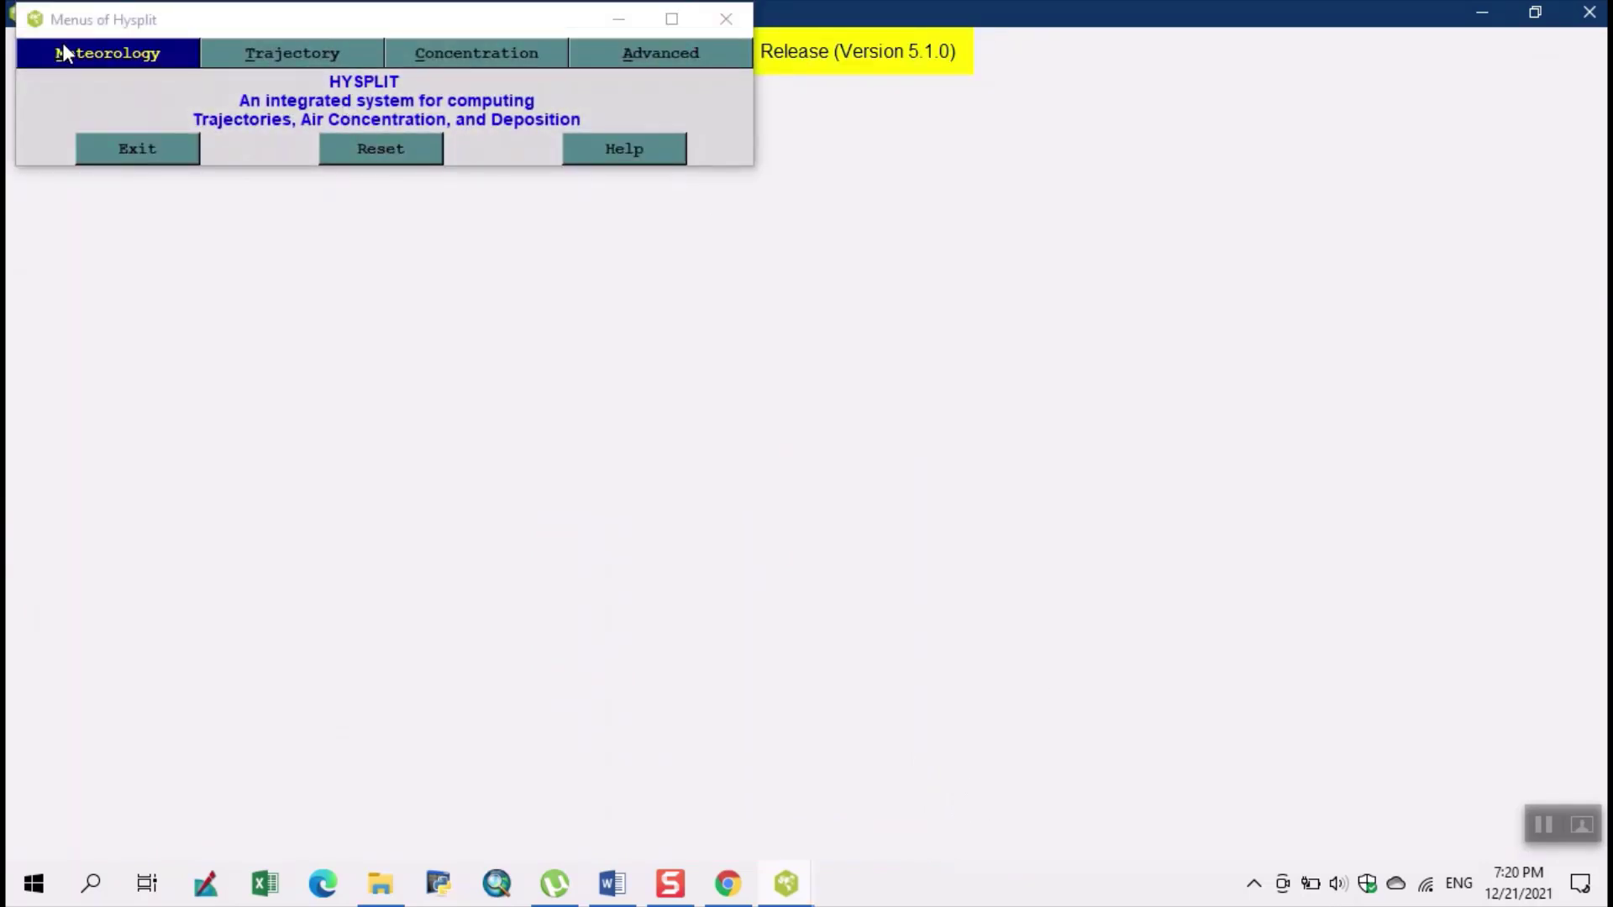
{"action": "mouse_move", "coordinate": [270, 66]}
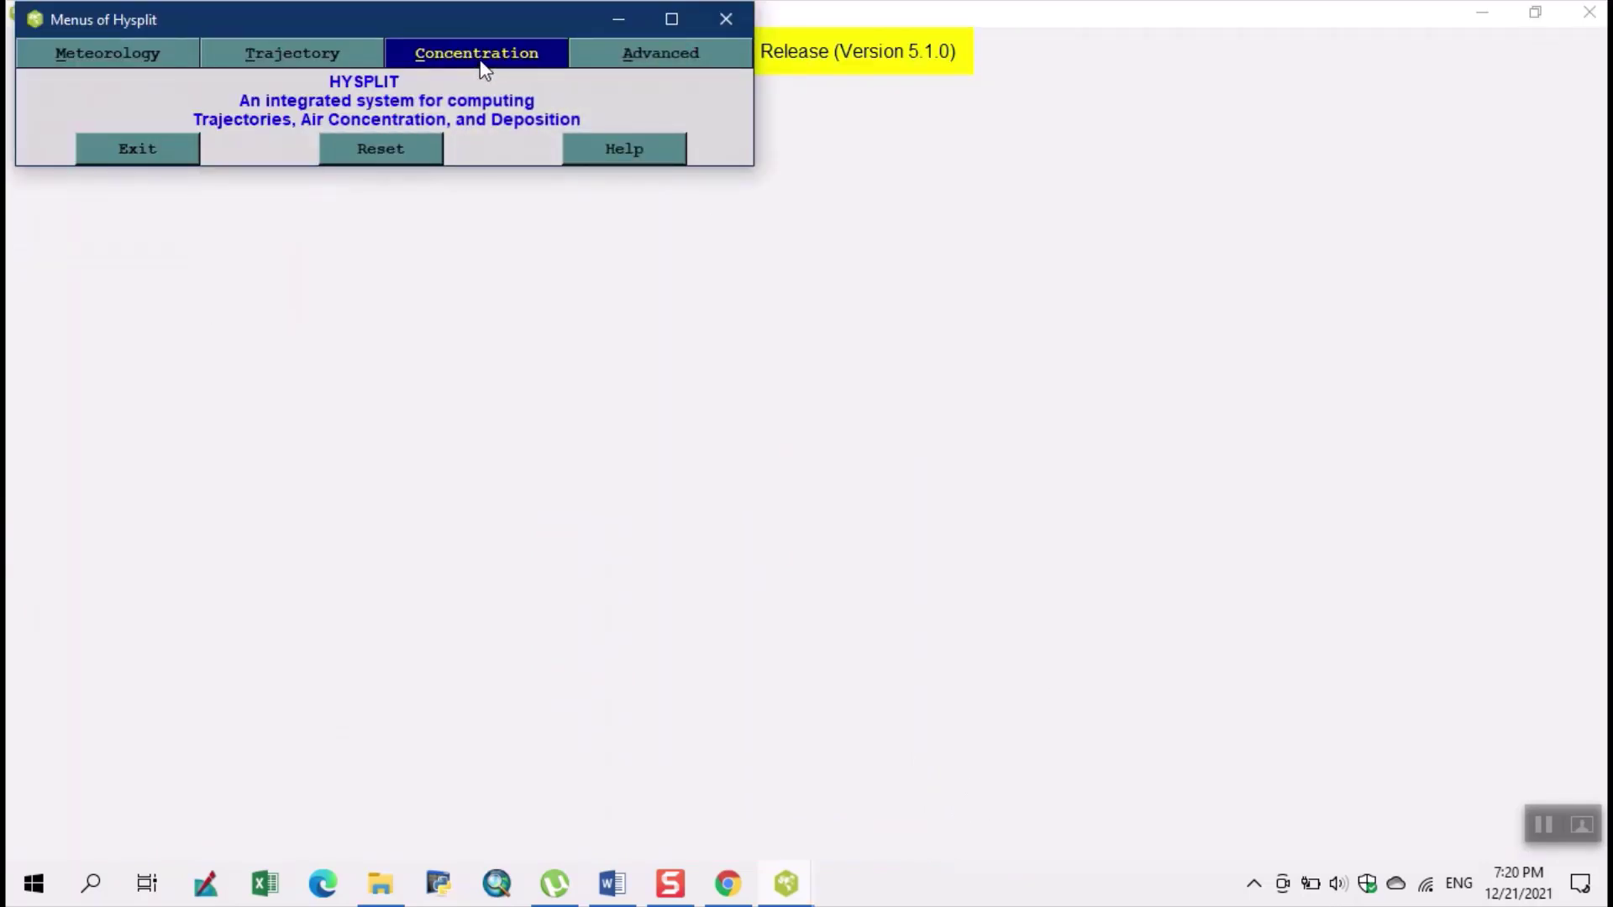
{"action": "mouse_move", "coordinate": [656, 74]}
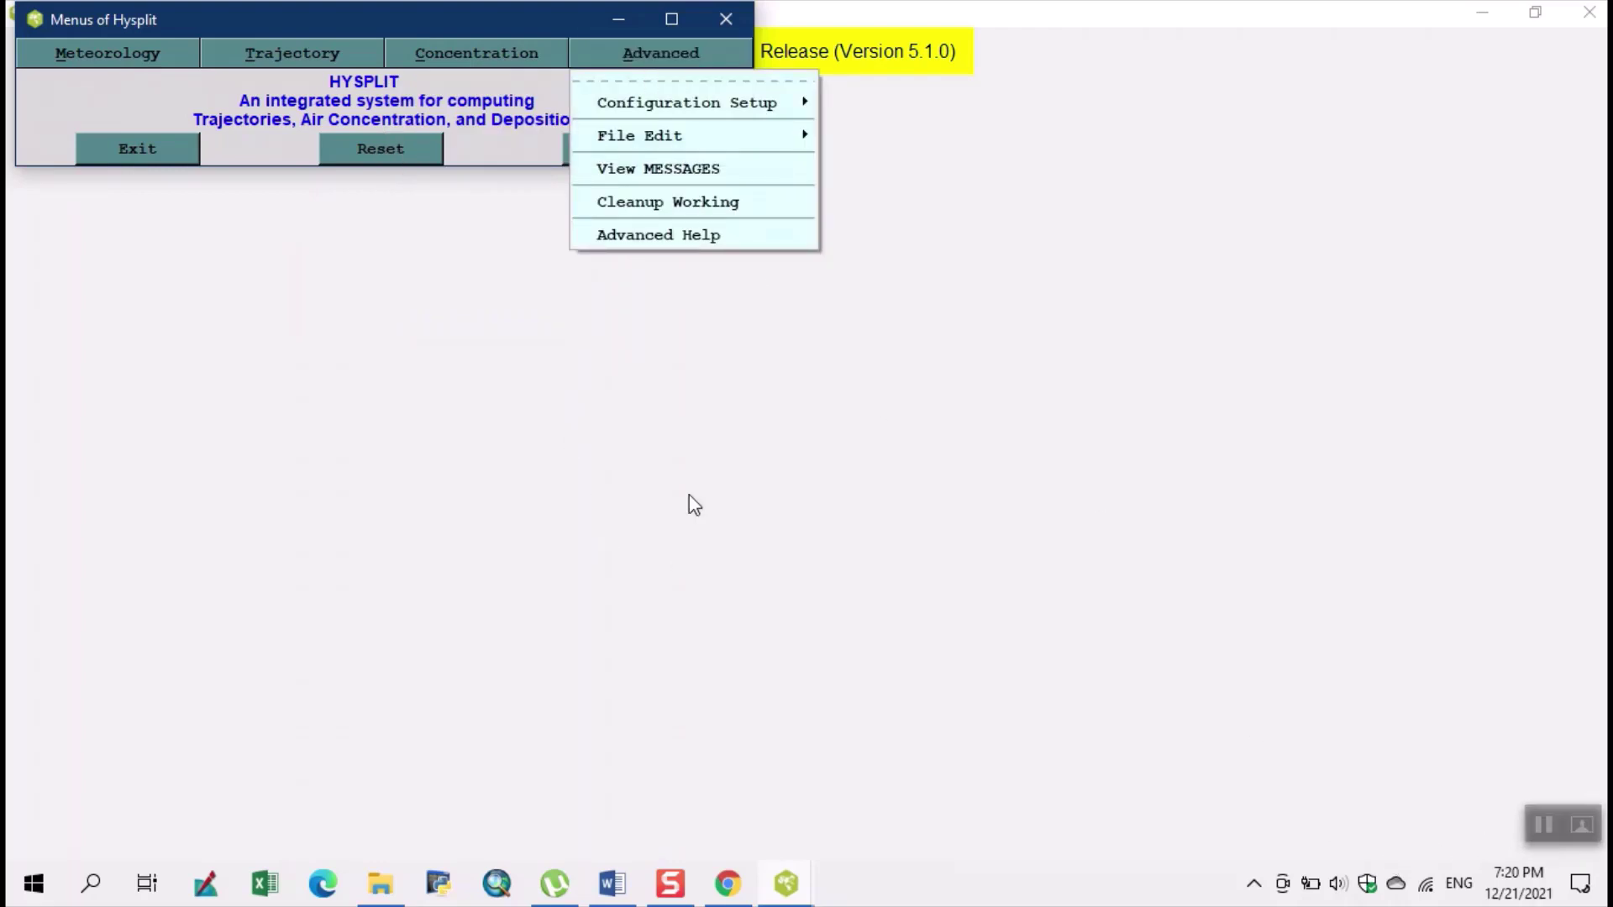
{"action": "left_click", "coordinate": [879, 471]}
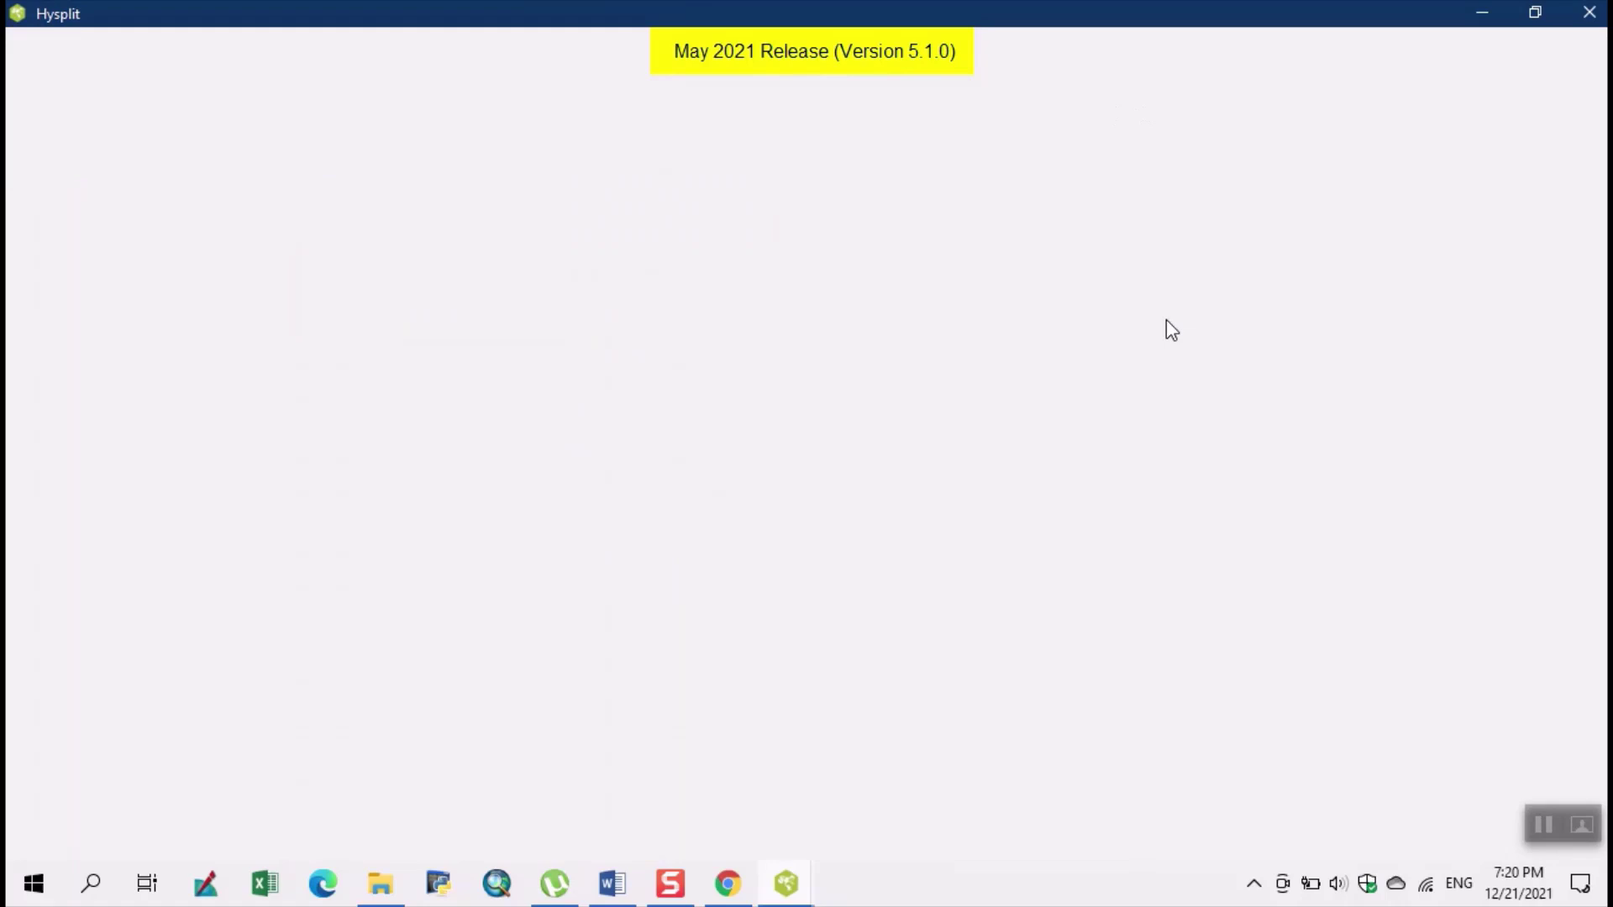